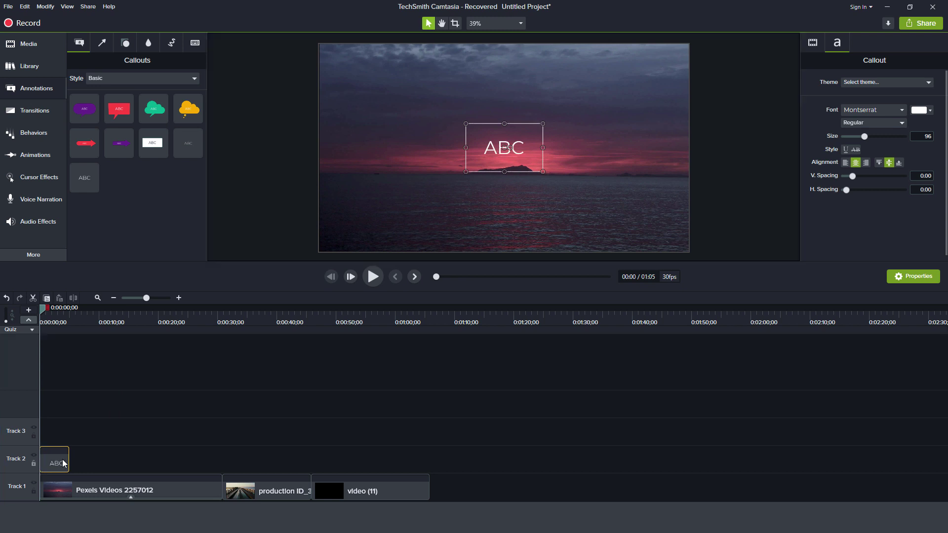
- Extend the text callout on Track 2 to the end of the Track 1 clips and replace its text with MURAKAZA NEZA
{"action": "left_click_drag", "start_coordinate": [74, 459], "coordinate": [429, 456]}
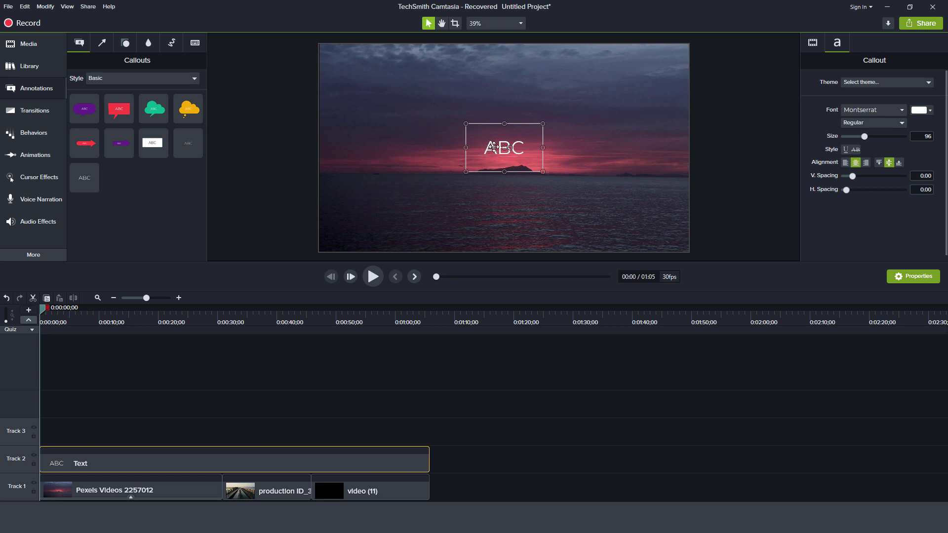
{"action": "type", "text": "IHU"}
{"action": "key", "text": "BackSpace"}
{"action": "key", "text": "BackSpace"}
{"action": "type", "text": "HU"}
{"action": "key", "text": "BackSpace"}
{"action": "key", "text": "BackSpace"}
{"action": "type", "text": "HULI"}
{"action": "key", "text": "BackSpace"}
{"action": "key", "text": "BackSpace"}
{"action": "key", "text": "BackSpace"}
{"action": "key", "text": "BackSpace"}
{"action": "key", "text": "BackSpace"}
{"action": "type", "text": "MURAKAZA NEZA"}
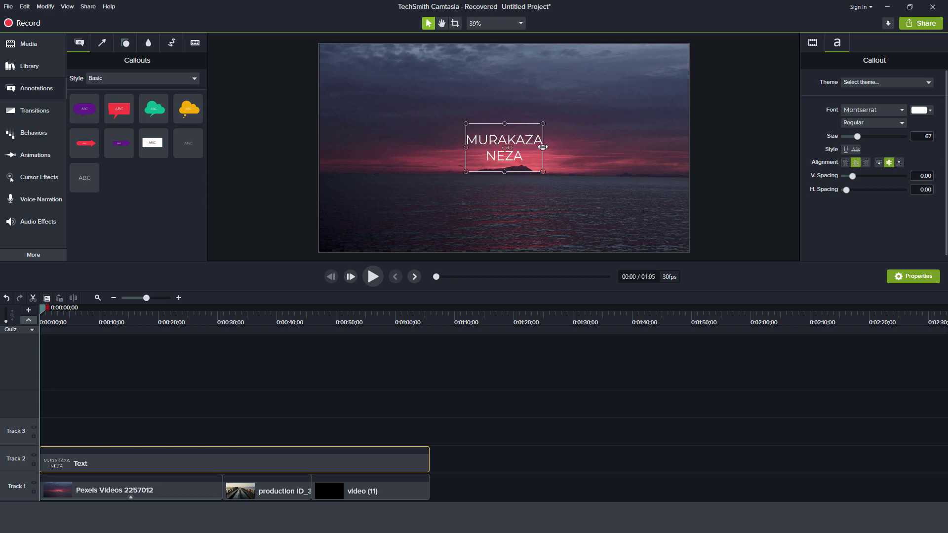
- Widen the callout's text box on both sides so that MURAKAZA NEZA fits on one line
{"action": "left_click_drag", "start_coordinate": [542, 147], "coordinate": [601, 146]}
{"action": "left_click_drag", "start_coordinate": [464, 147], "coordinate": [402, 147]}
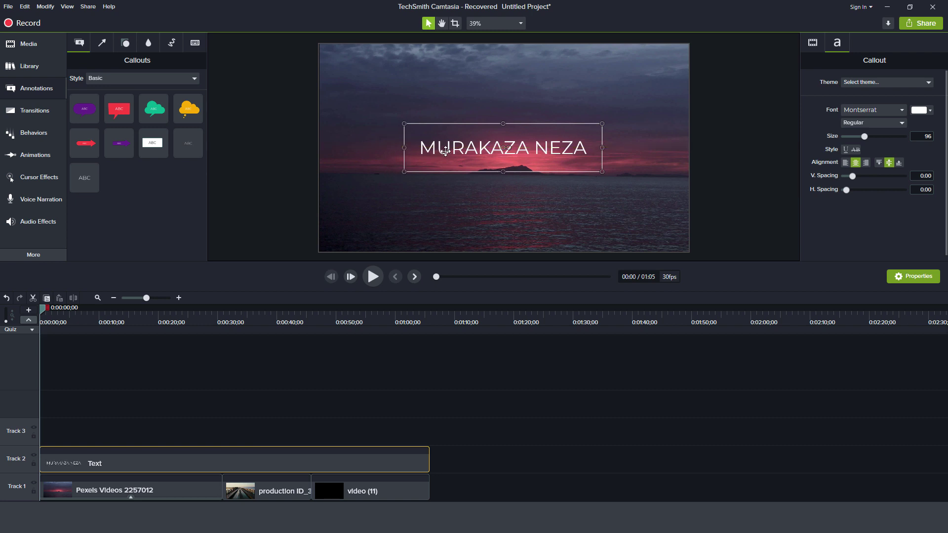
- Try the Anton font on the title text, then switch it back to Montserrat
{"action": "left_click", "coordinate": [902, 110]}
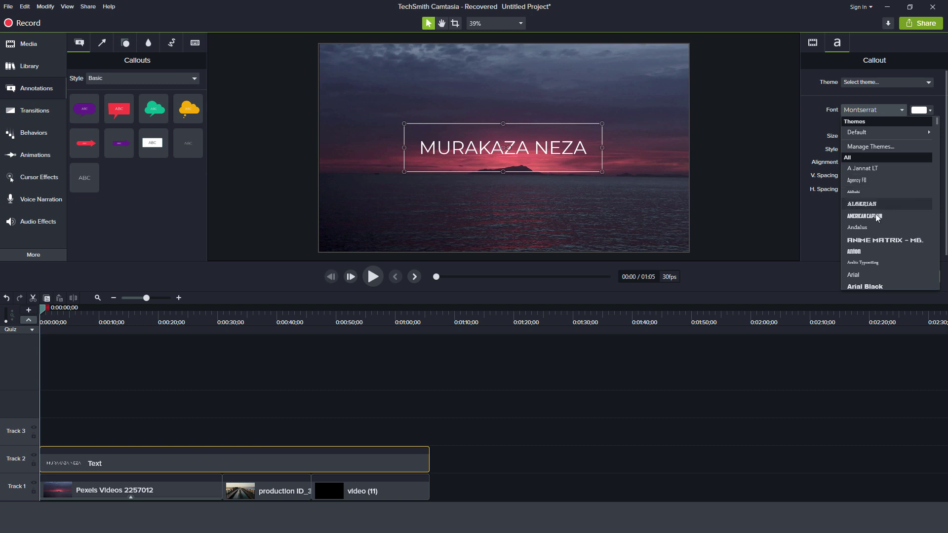
{"action": "left_click", "coordinate": [867, 251]}
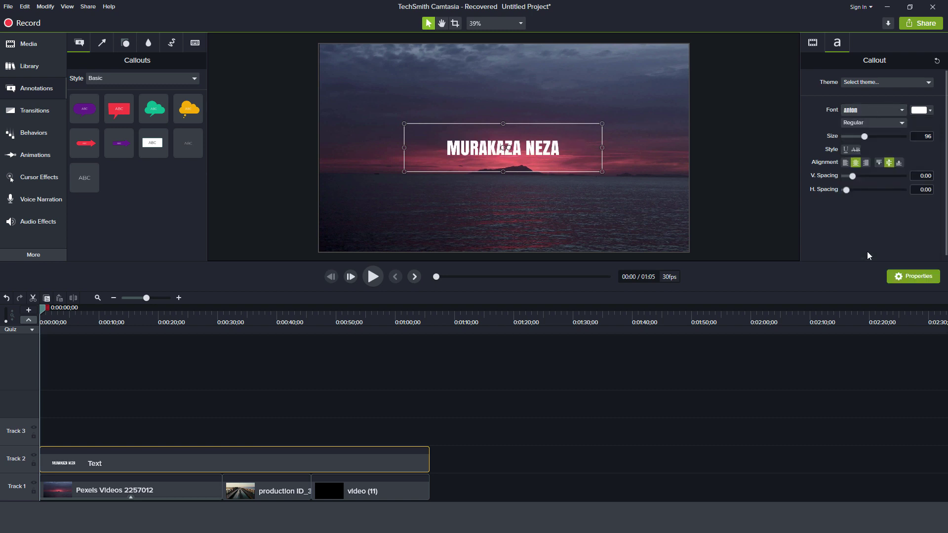
{"action": "left_click", "coordinate": [902, 110]}
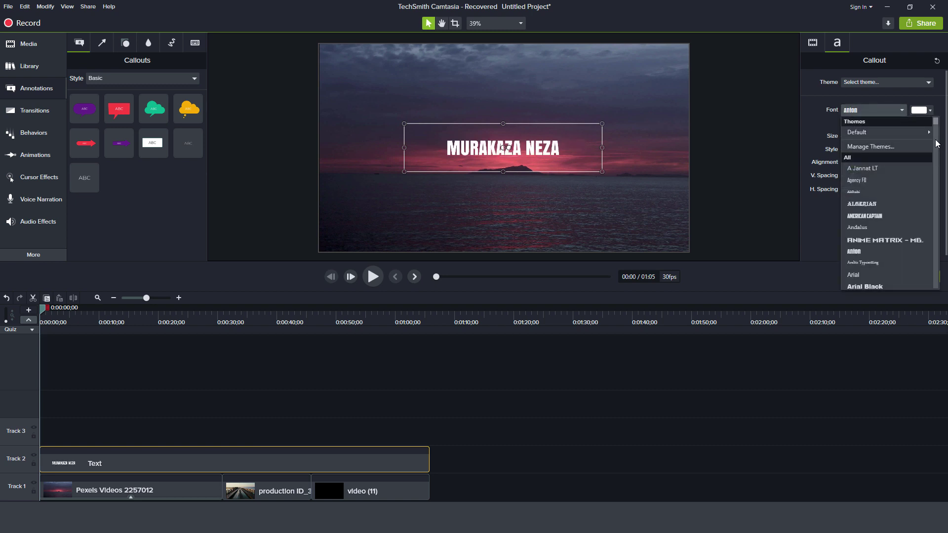
{"action": "scroll", "coordinate": [937, 163], "scroll_direction": "down", "scroll_amount": 10}
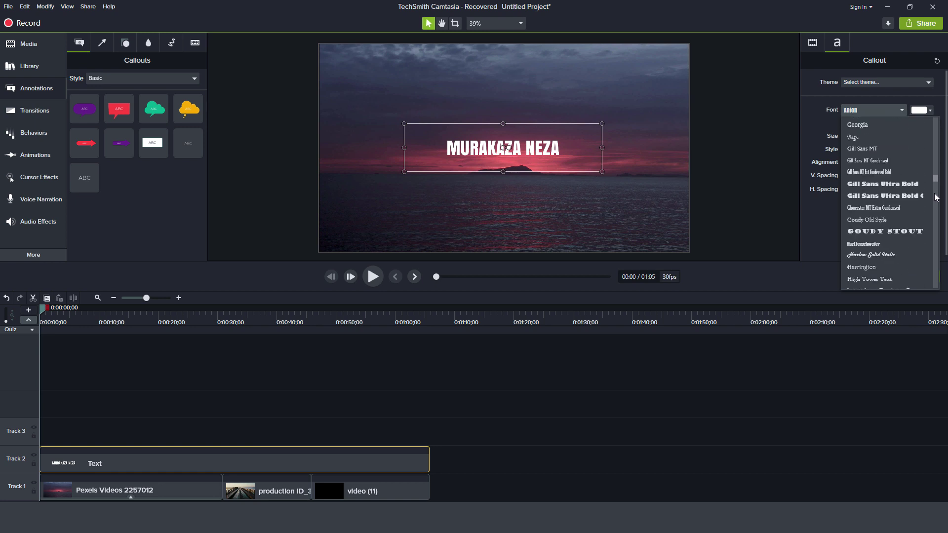
{"action": "scroll", "coordinate": [933, 207], "scroll_direction": "down", "scroll_amount": 10}
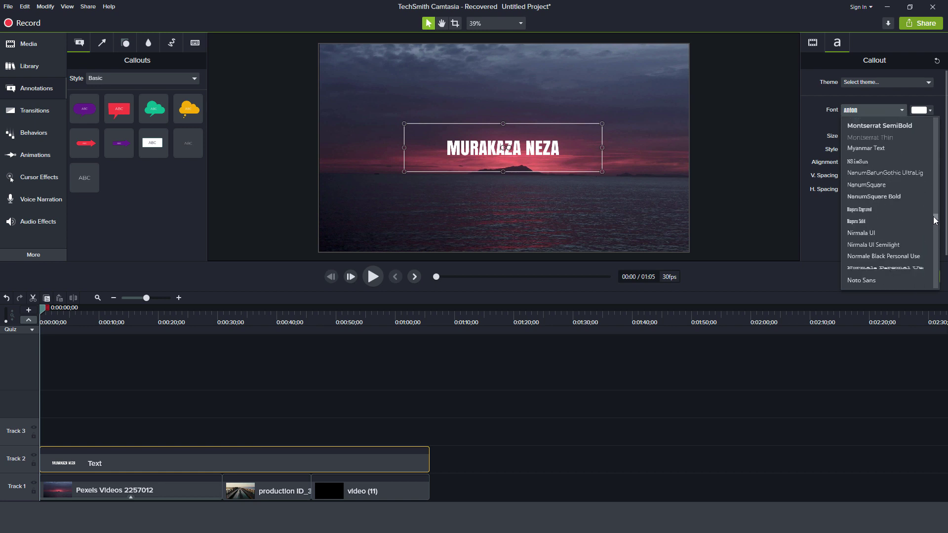
{"action": "scroll", "coordinate": [934, 220], "scroll_direction": "up", "scroll_amount": 2}
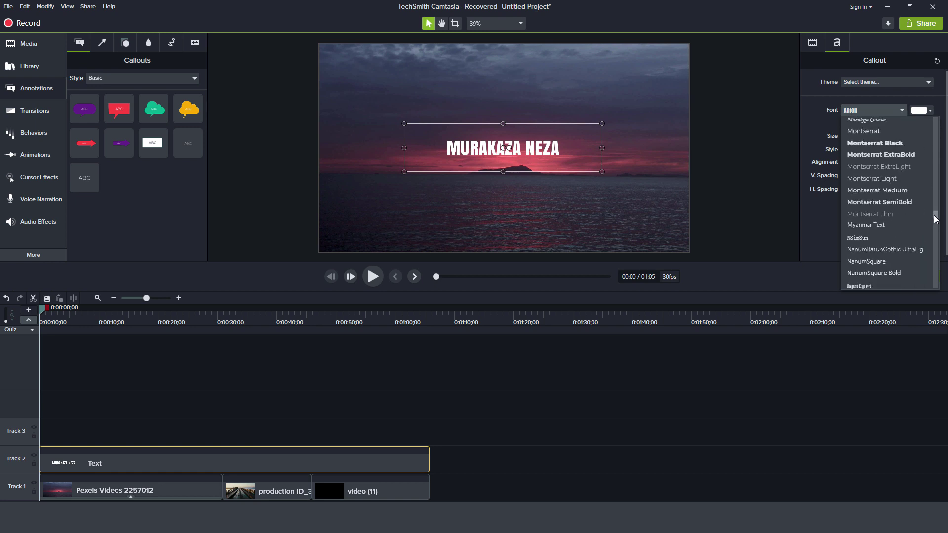
{"action": "left_click", "coordinate": [893, 154]}
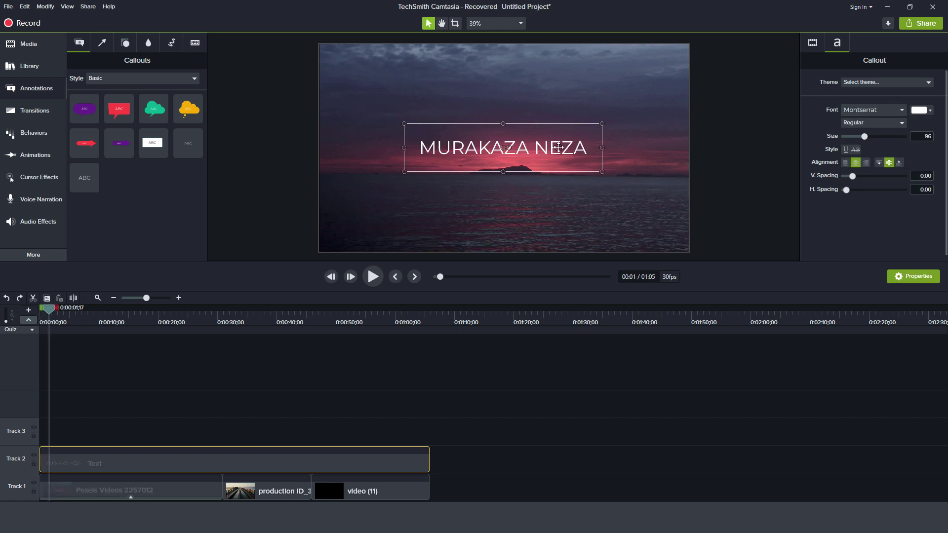
- Widen the title's text box further and reposition the title near the middle of the frame, playing the timeline in between
{"action": "left_click_drag", "start_coordinate": [600, 147], "coordinate": [630, 147]}
{"action": "left_click", "coordinate": [372, 276]}
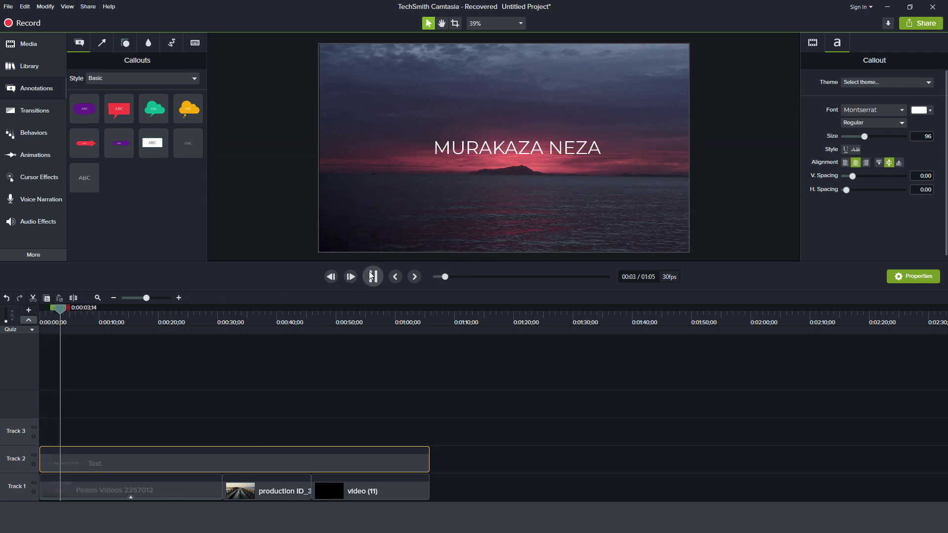
{"action": "left_click", "coordinate": [526, 150]}
{"action": "left_click_drag", "start_coordinate": [538, 146], "coordinate": [534, 147]}
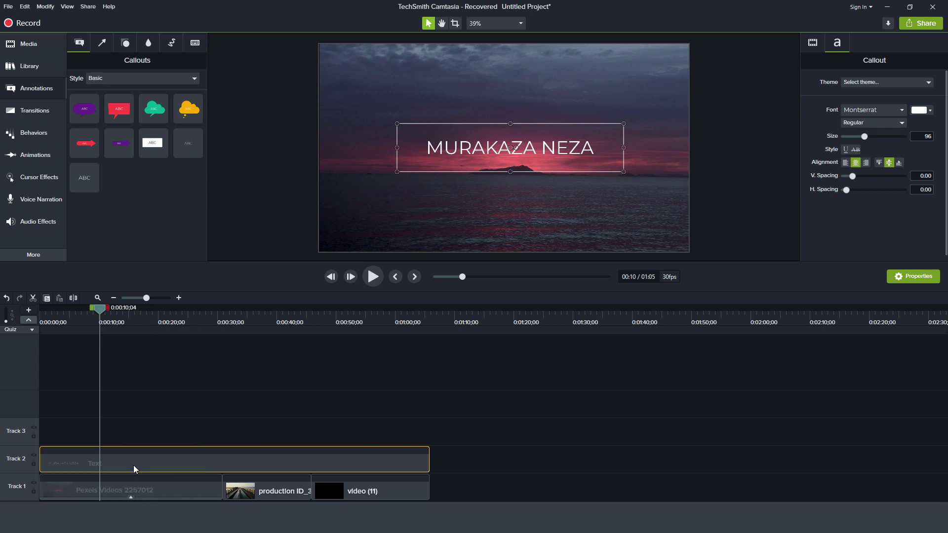
- Split the title clip on Track 2 at 0:00:10;04 and select its first part
{"action": "left_click", "coordinate": [72, 302]}
{"action": "left_click", "coordinate": [80, 467]}
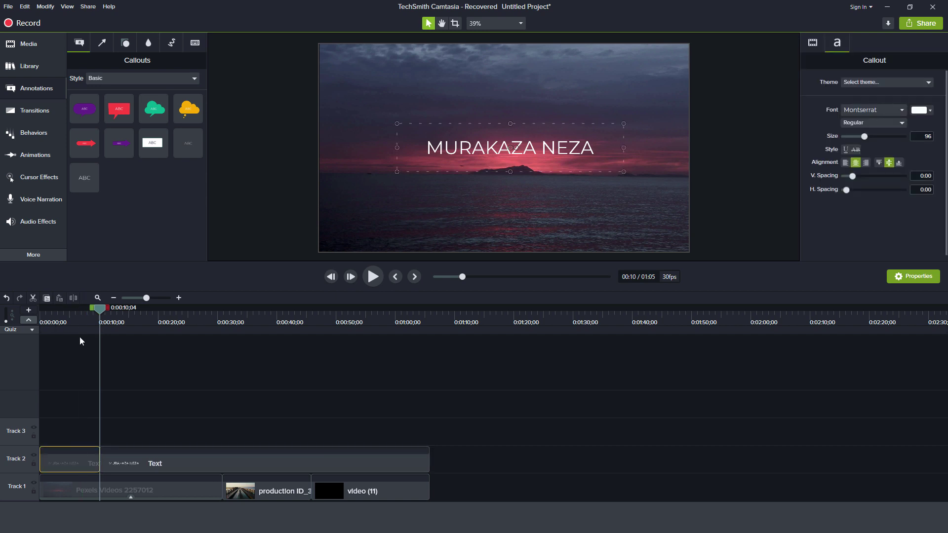
{"action": "left_click", "coordinate": [81, 328]}
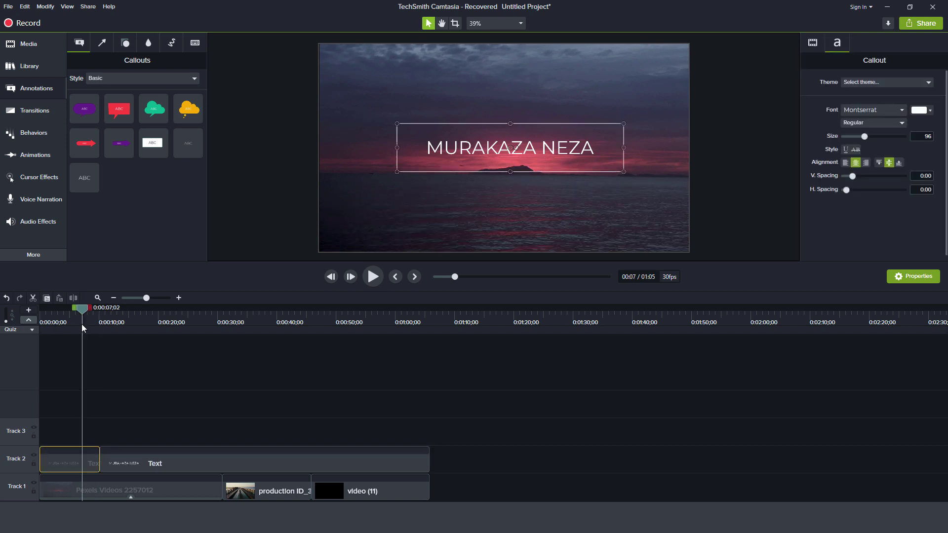
- Try the Drifting behavior on the first title clip, preview it from the start of the timeline, and undo it
{"action": "left_click", "coordinate": [35, 138]}
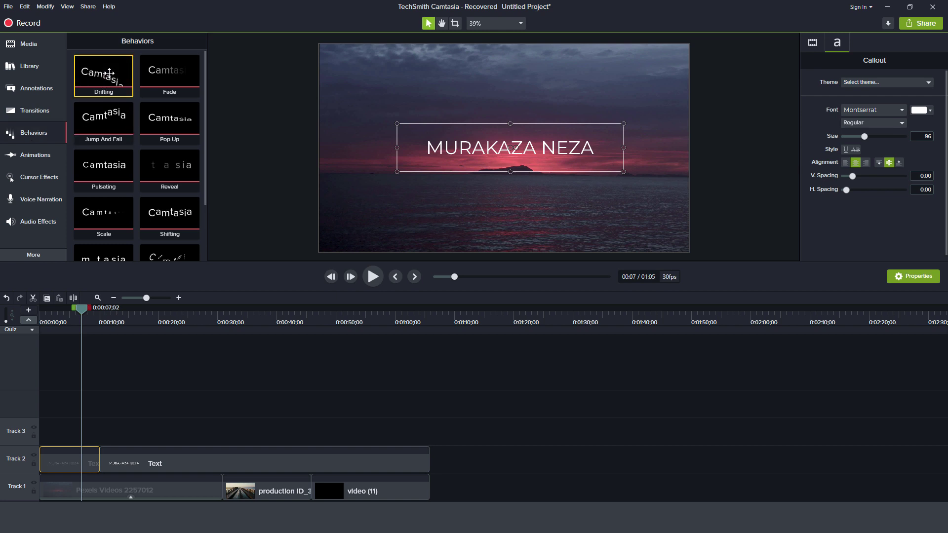
{"action": "left_click_drag", "start_coordinate": [109, 73], "coordinate": [66, 456]}
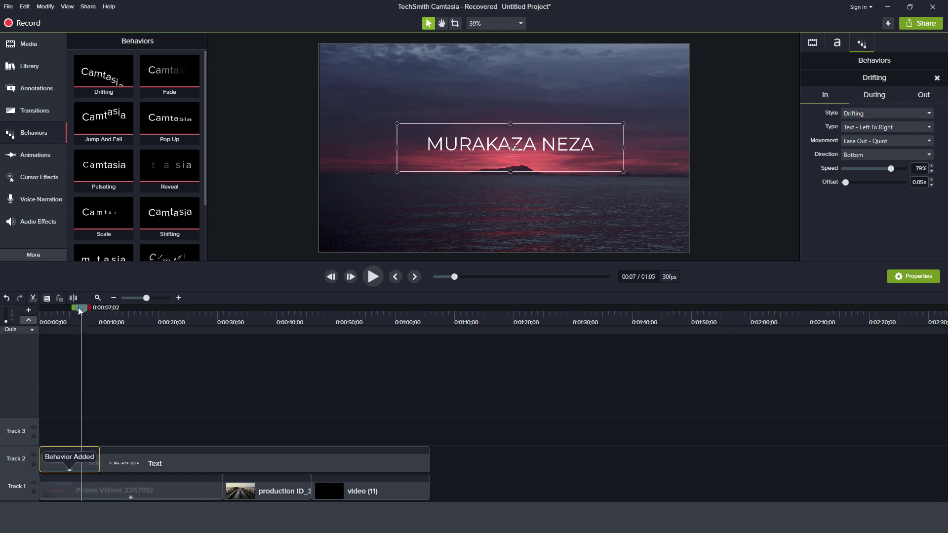
{"action": "left_click_drag", "start_coordinate": [78, 307], "coordinate": [22, 303]}
{"action": "key", "text": "space"}
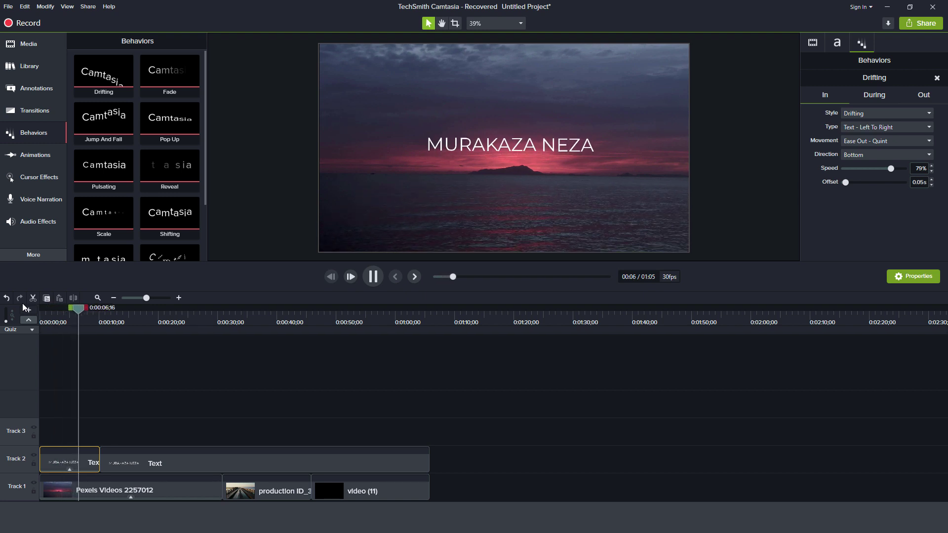
{"action": "key", "text": "space"}
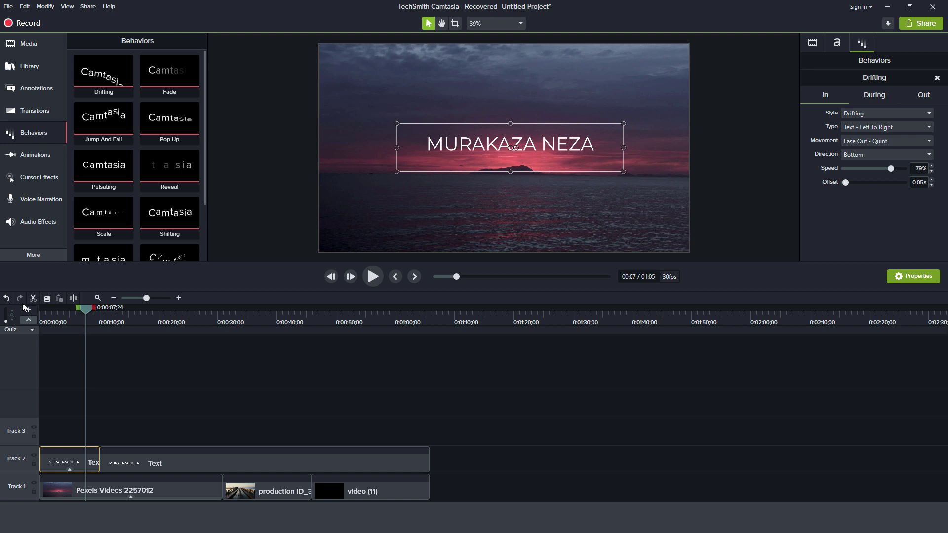
{"action": "key", "text": "ctrl+z"}
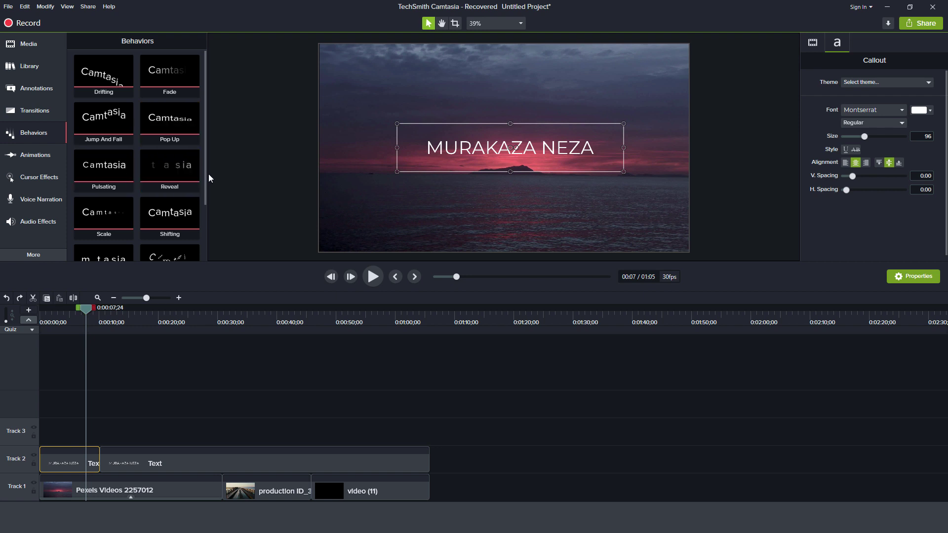
- Try the Explode behavior on the first title clip, preview it with both title clips shifted about 3 seconds along Track 2, and undo both changes
{"action": "scroll", "coordinate": [206, 200], "scroll_direction": "down", "scroll_amount": 2}
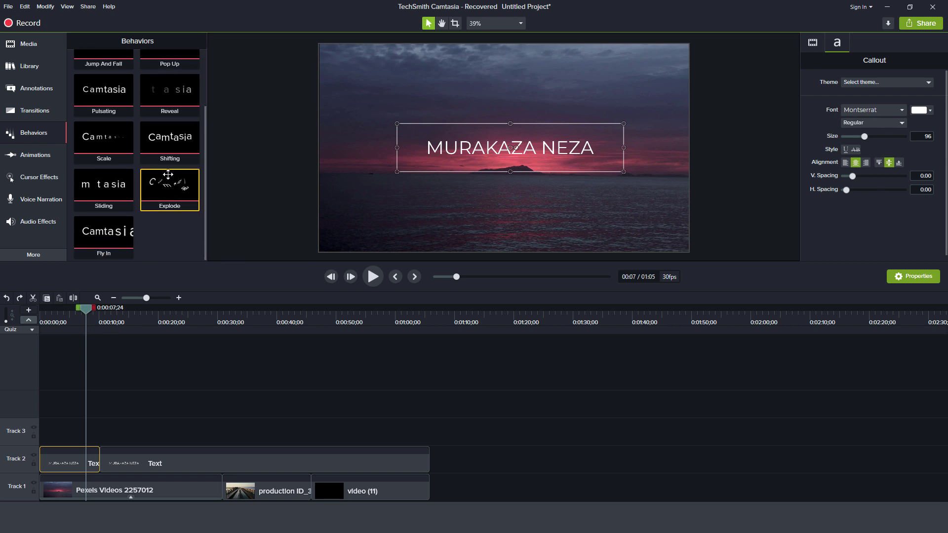
{"action": "left_click_drag", "start_coordinate": [172, 185], "coordinate": [66, 460]}
{"action": "left_click_drag", "start_coordinate": [88, 310], "coordinate": [41, 310]}
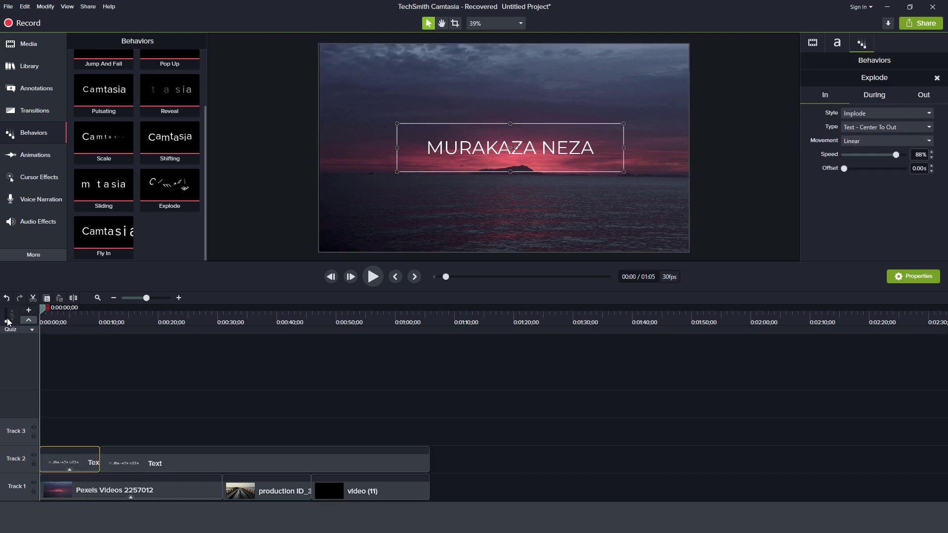
{"action": "left_click_drag", "start_coordinate": [99, 399], "coordinate": [101, 462]}
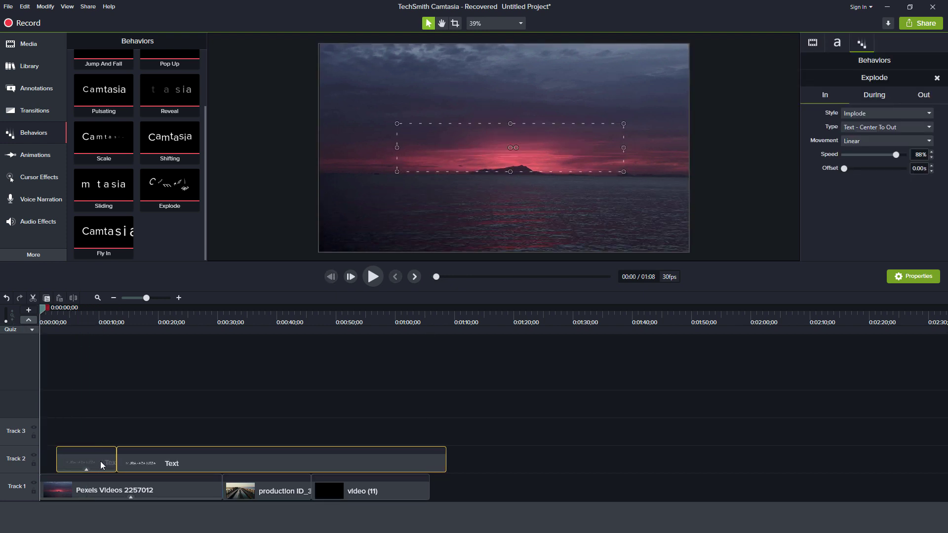
{"action": "key", "text": "space"}
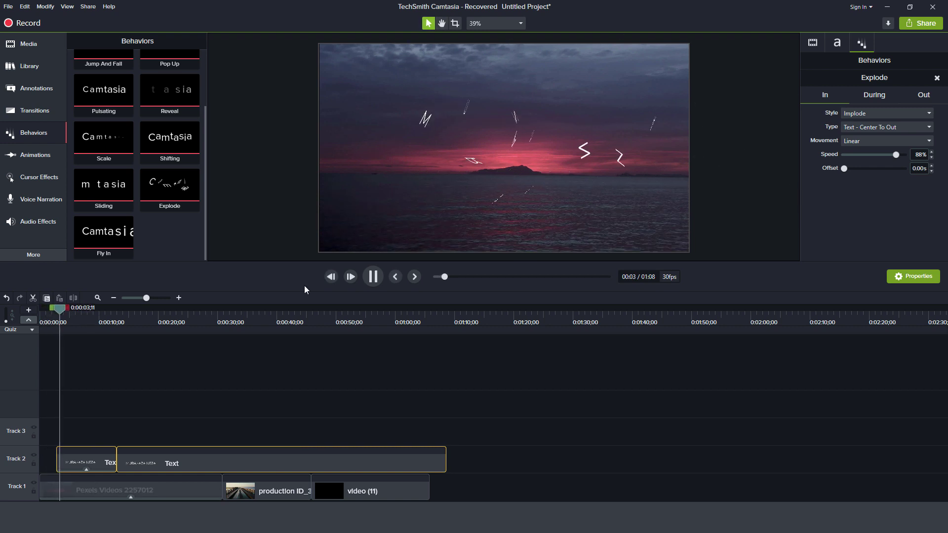
{"action": "left_click", "coordinate": [45, 318]}
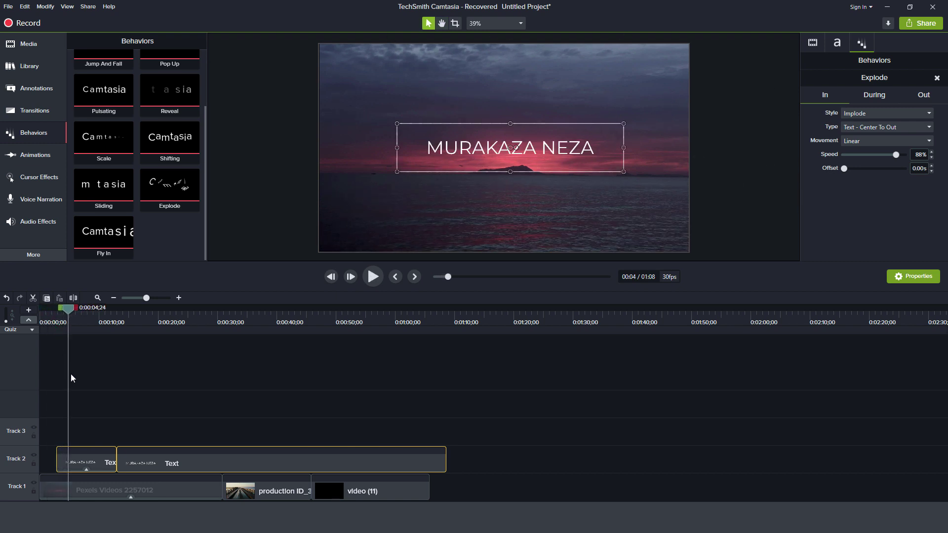
{"action": "key", "text": "ctrl+z"}
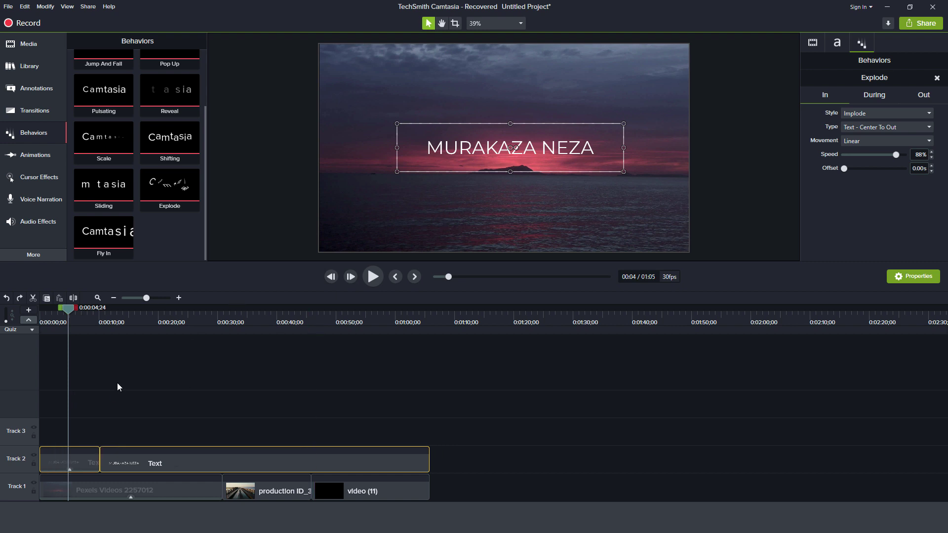
{"action": "key", "text": "ctrl+z"}
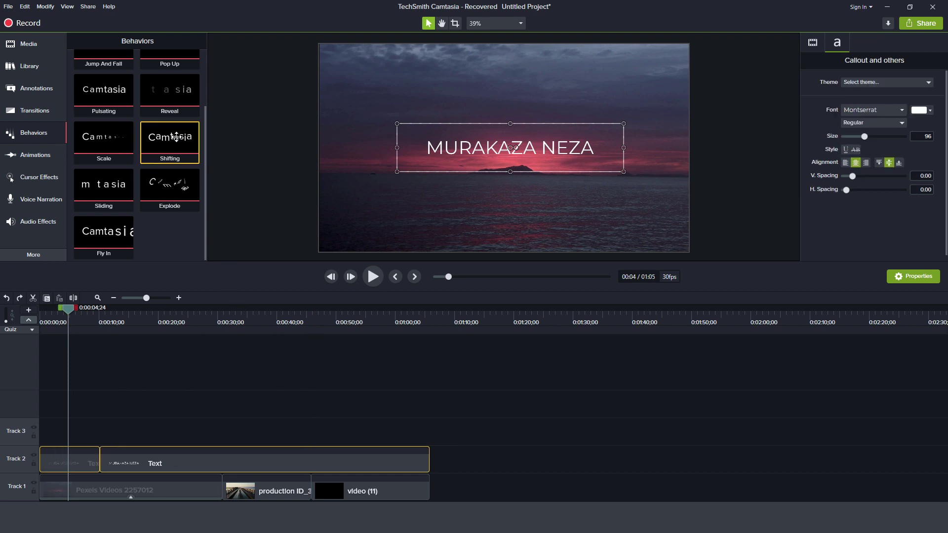
- Try the Shifting behavior on both title clips, preview it from the start of the timeline, and undo it
{"action": "left_click_drag", "start_coordinate": [176, 137], "coordinate": [60, 455]}
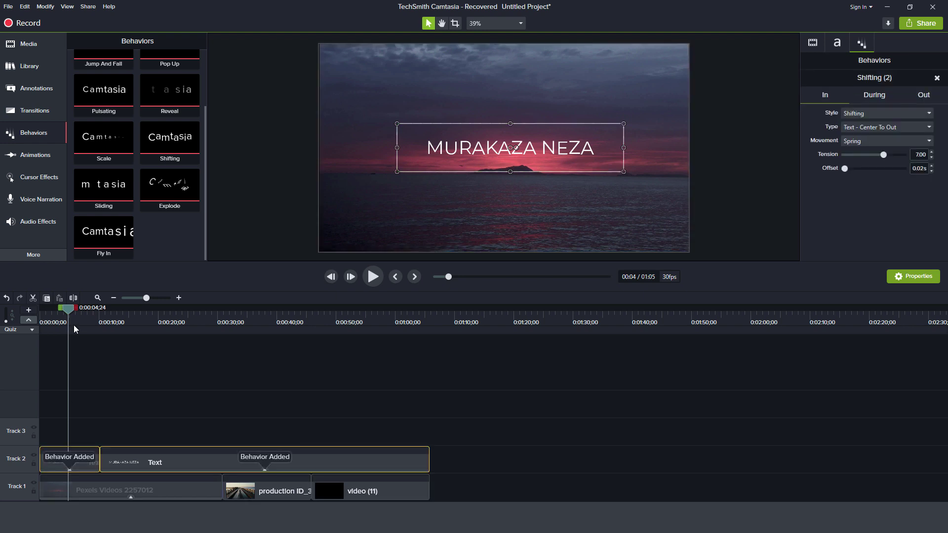
{"action": "key", "text": "ctrl+Home"}
{"action": "key", "text": "space"}
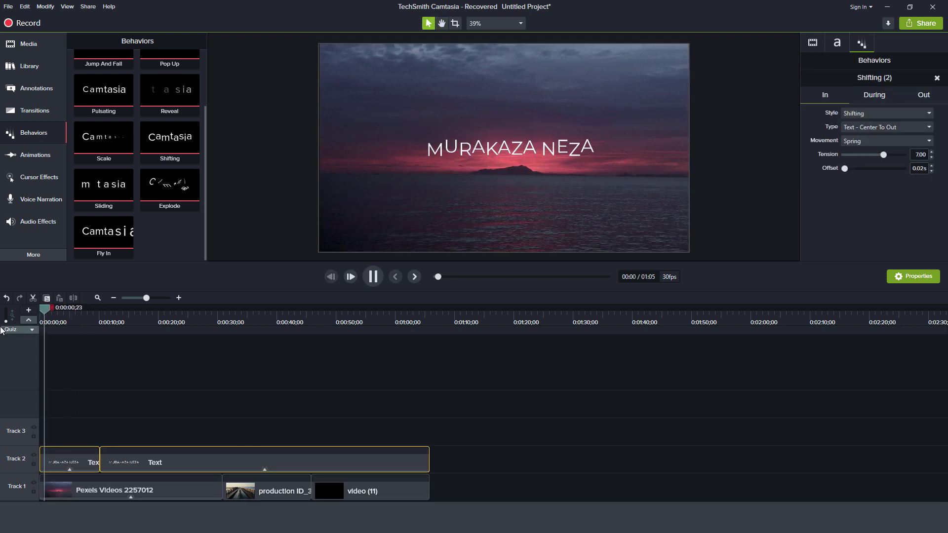
{"action": "key", "text": "space"}
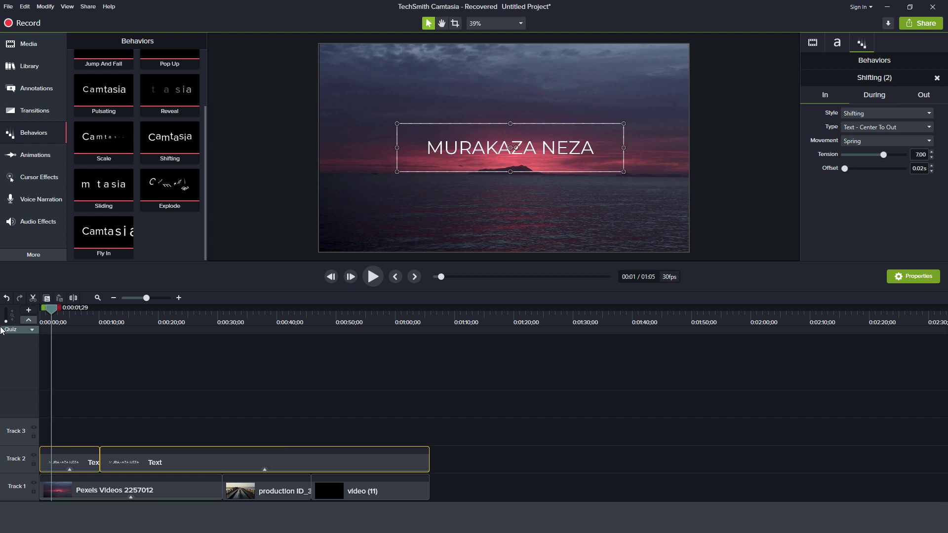
{"action": "key", "text": "ctrl+z"}
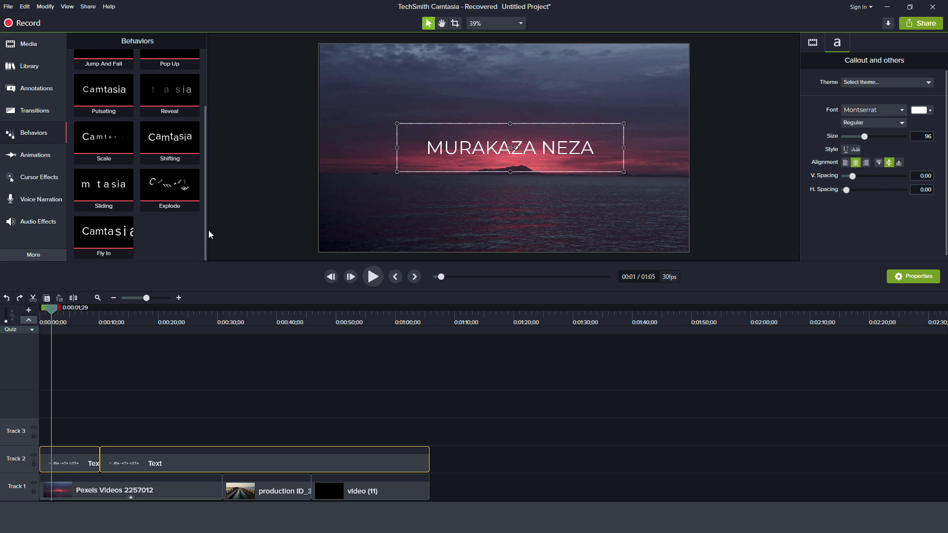
- Try the Jump And Fall behavior on both title clips, preview the bouncing letters from the start, and undo it
{"action": "left_click_drag", "start_coordinate": [206, 243], "coordinate": [214, 146]}
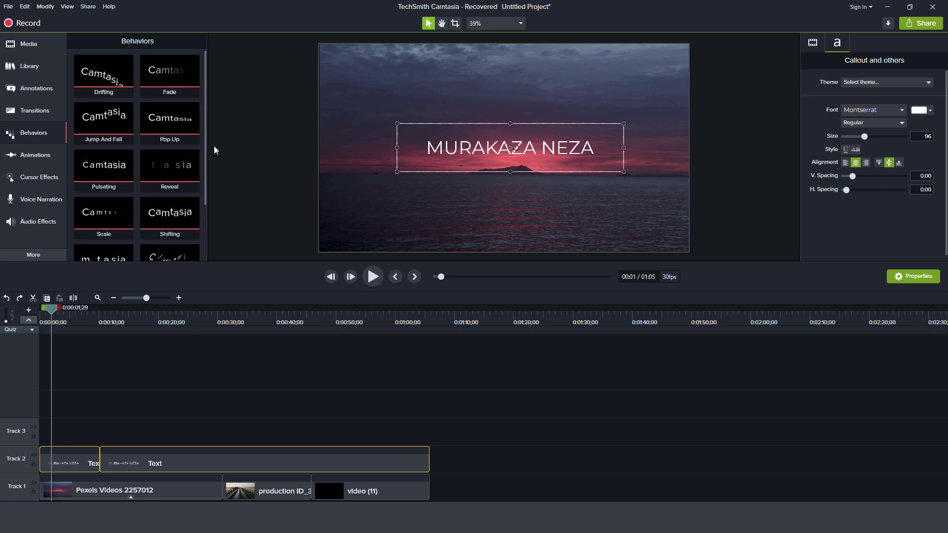
{"action": "left_click_drag", "start_coordinate": [113, 115], "coordinate": [54, 459]}
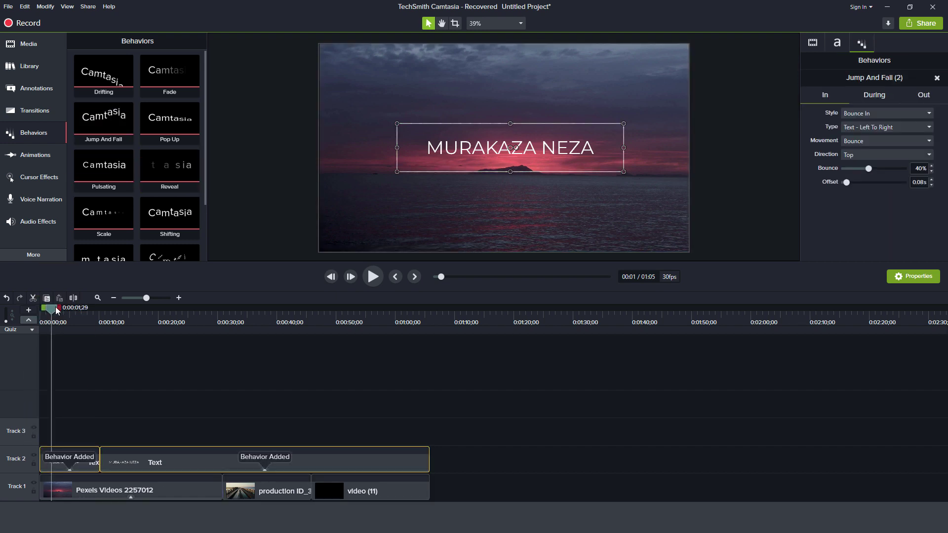
{"action": "left_click_drag", "start_coordinate": [55, 307], "coordinate": [0, 310]}
{"action": "key", "text": "space"}
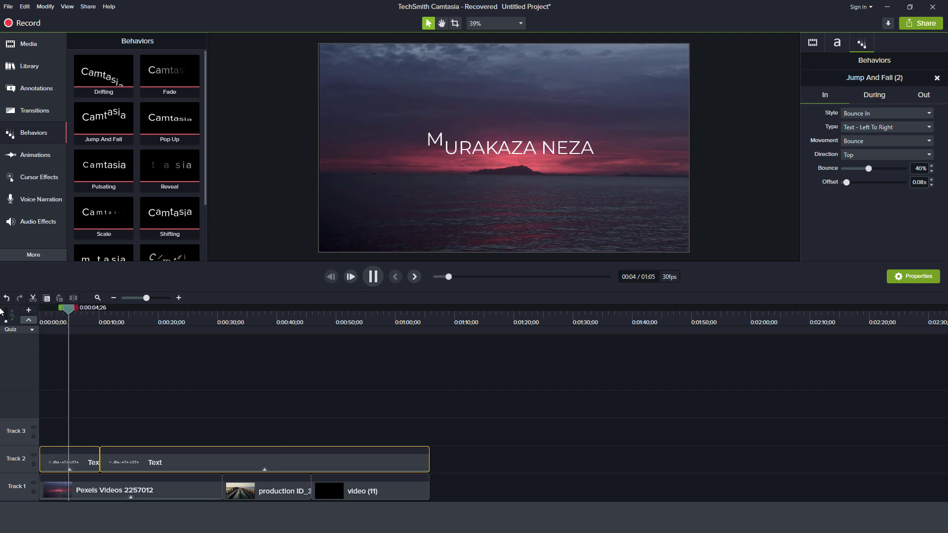
{"action": "key", "text": "space"}
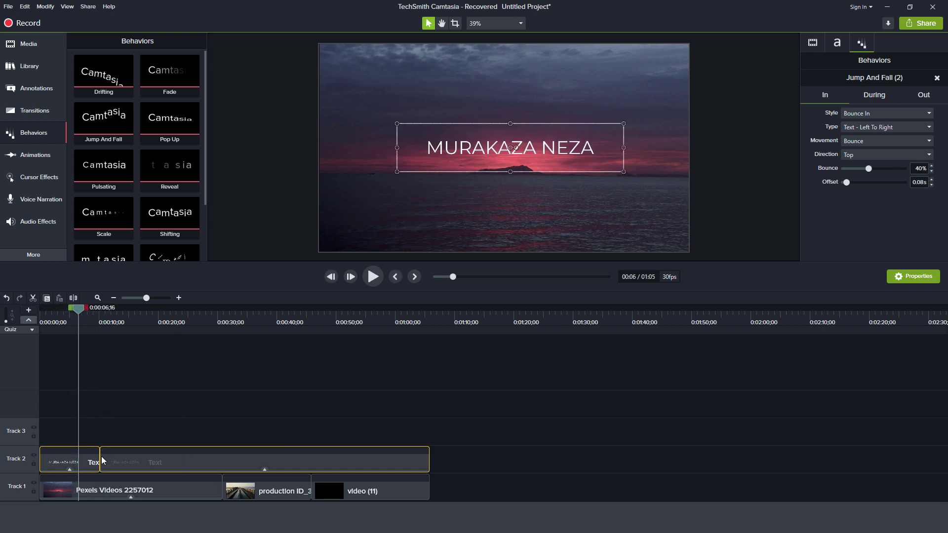
{"action": "key", "text": "ctrl+z"}
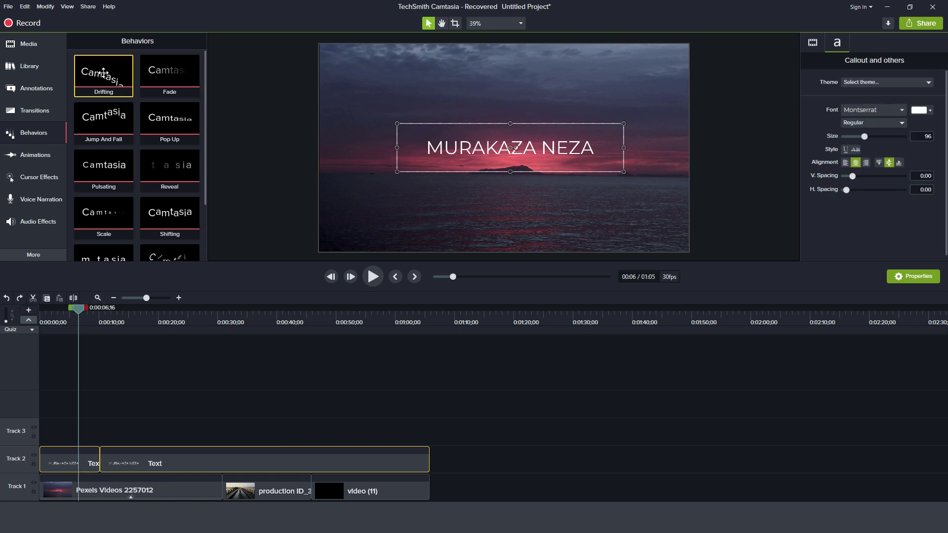
- Apply the Drifting behavior to both title clips and enlarge the preview area, keeping the behavior properties shown
{"action": "left_click_drag", "start_coordinate": [103, 74], "coordinate": [71, 456]}
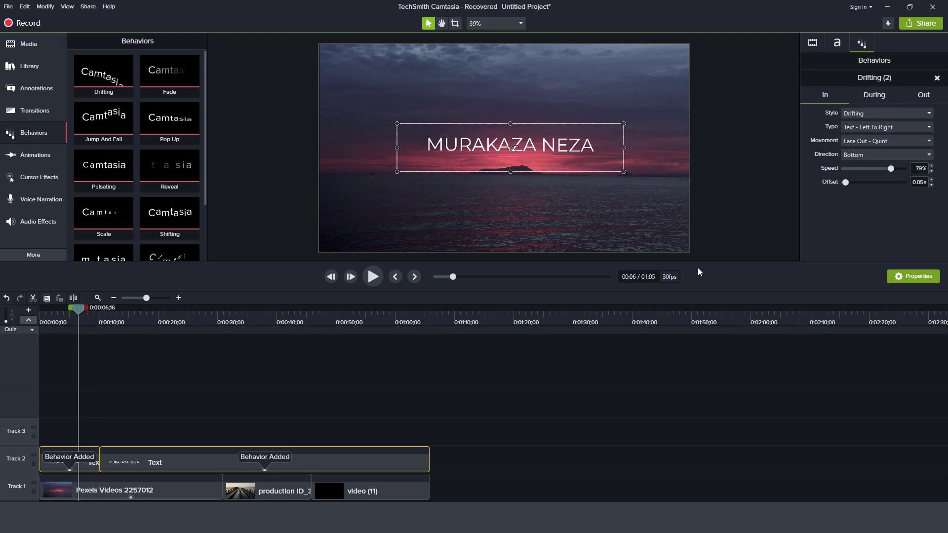
{"action": "left_click_drag", "start_coordinate": [697, 260], "coordinate": [686, 351]}
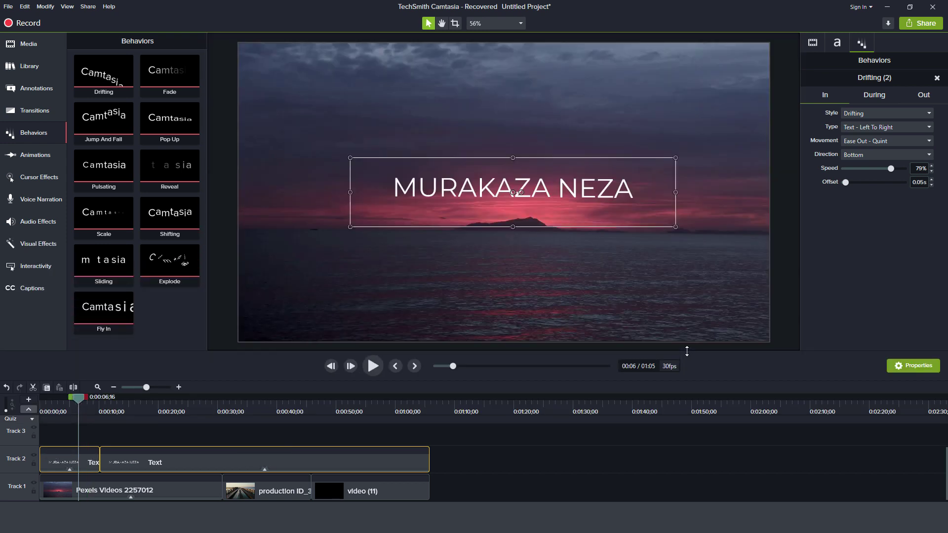
{"action": "left_click", "coordinate": [911, 367]}
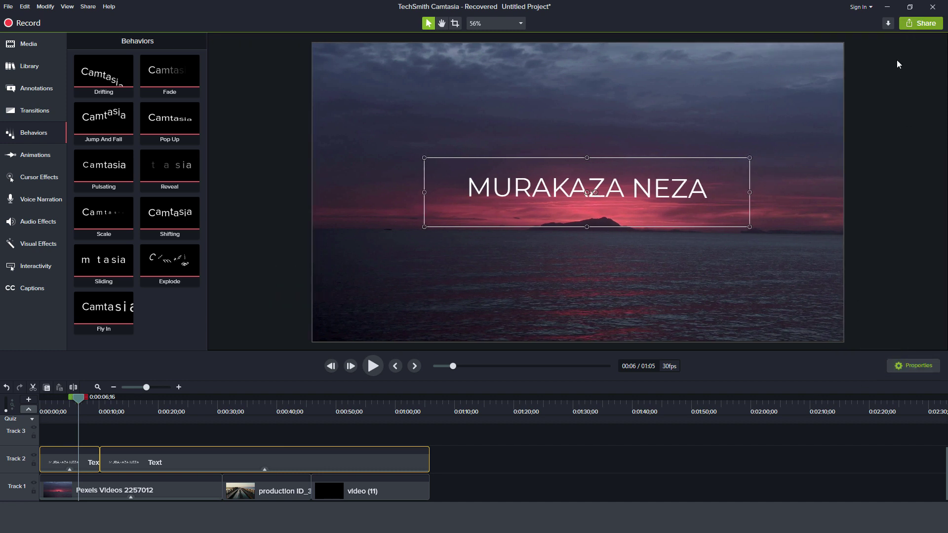
{"action": "left_click", "coordinate": [909, 365]}
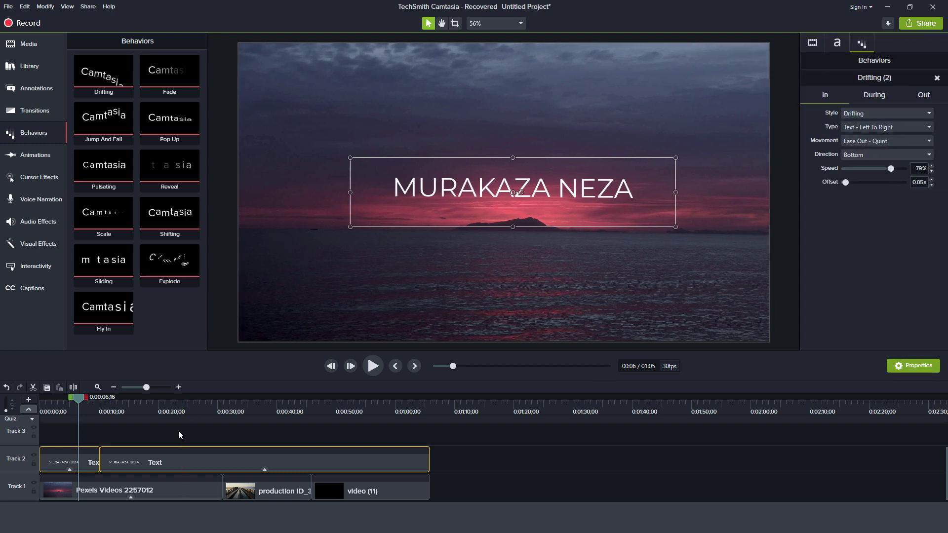
- Preview the Drifting behavior on the title from the start of the timeline and return the playhead to the beginning
{"action": "left_click_drag", "start_coordinate": [81, 403], "coordinate": [2, 403]}
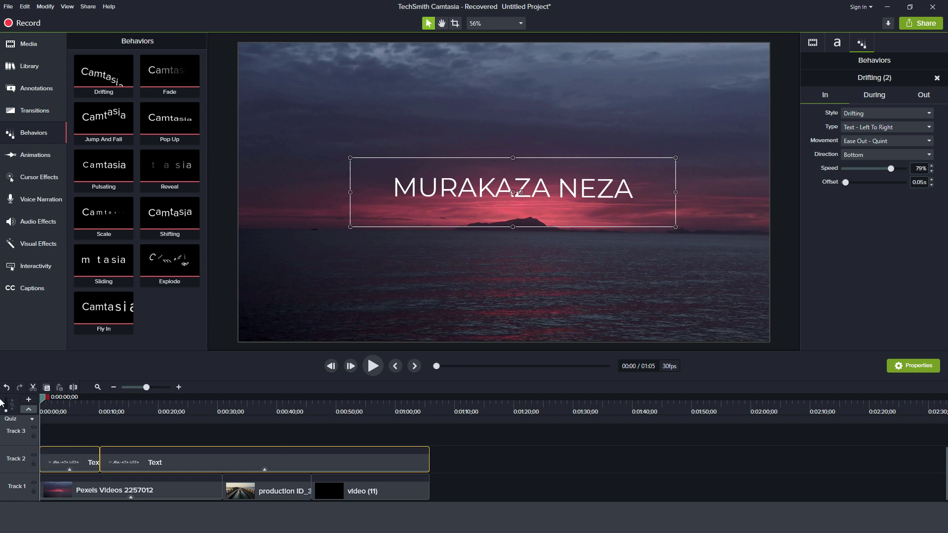
{"action": "key", "text": "space"}
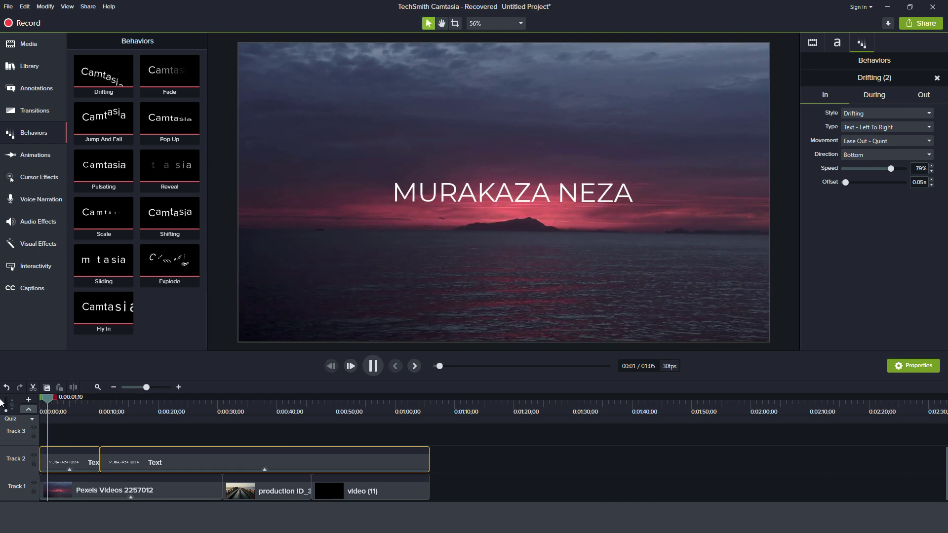
{"action": "key", "text": "space"}
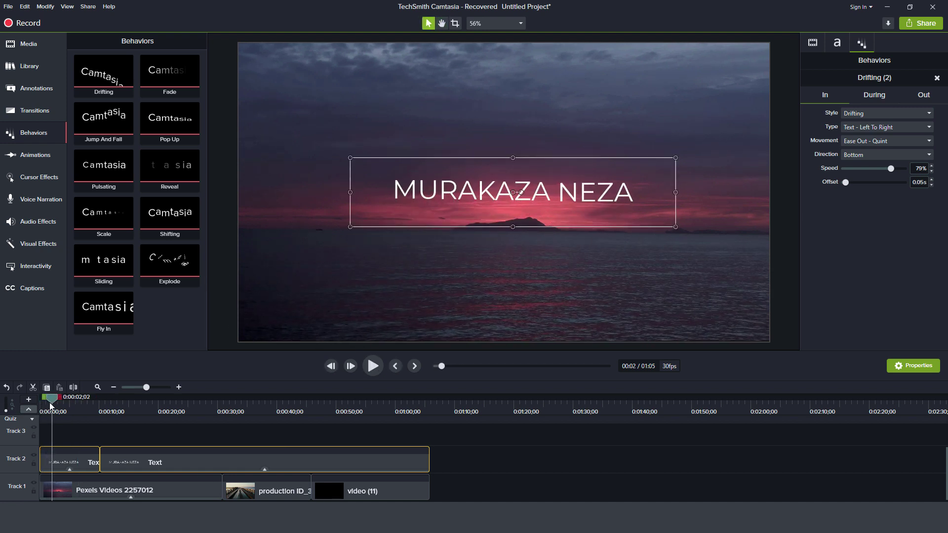
{"action": "left_click_drag", "start_coordinate": [49, 403], "coordinate": [30, 403]}
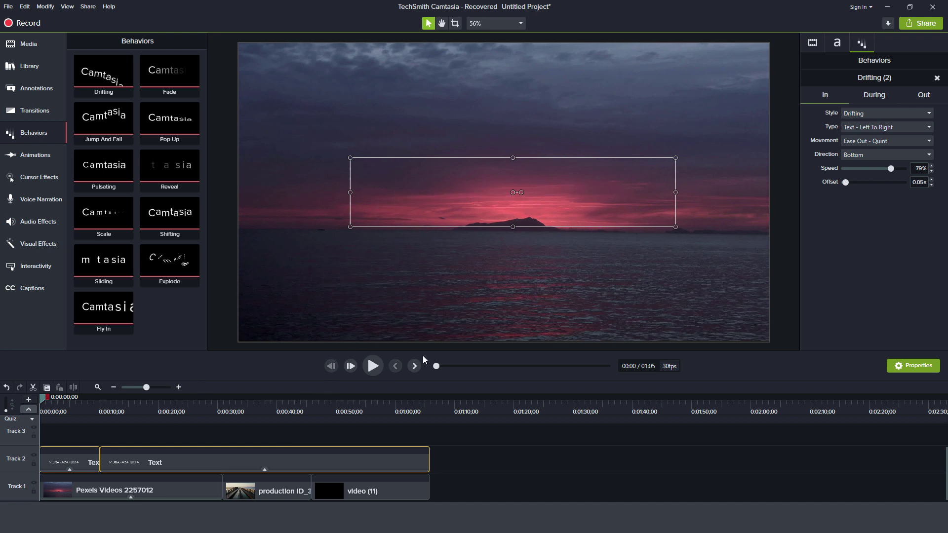
- Try the Bounce In style for the title's entrance, preview it from the start, and undo the change
{"action": "left_click", "coordinate": [870, 113]}
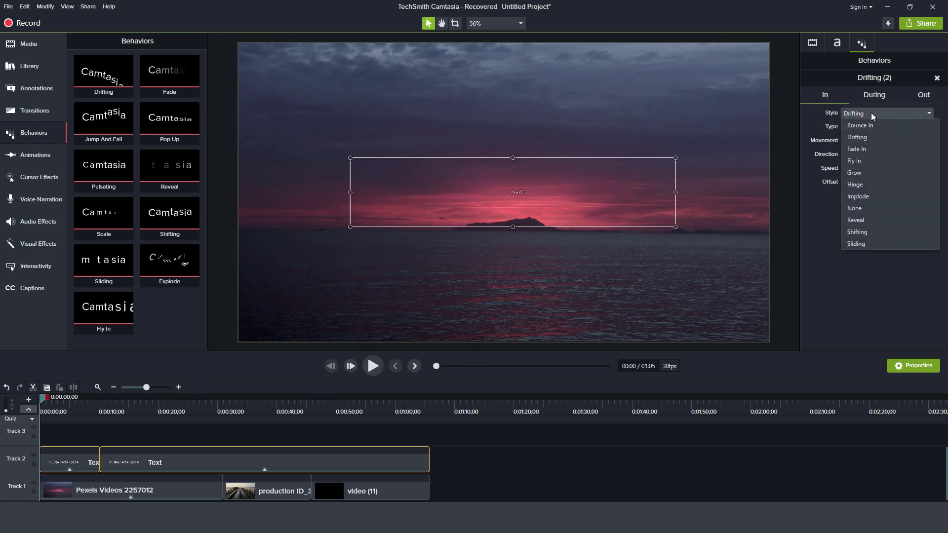
{"action": "left_click", "coordinate": [871, 124]}
{"action": "key", "text": "space"}
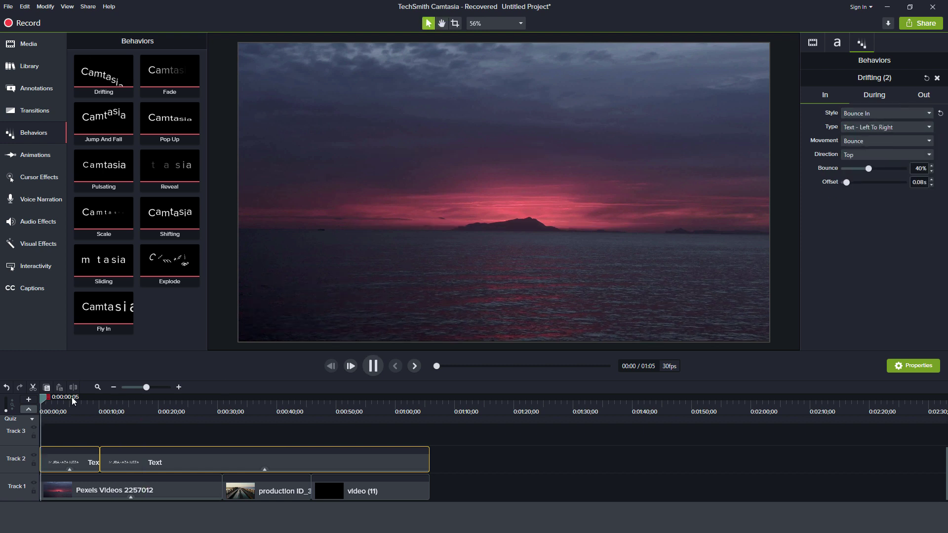
{"action": "key", "text": "space"}
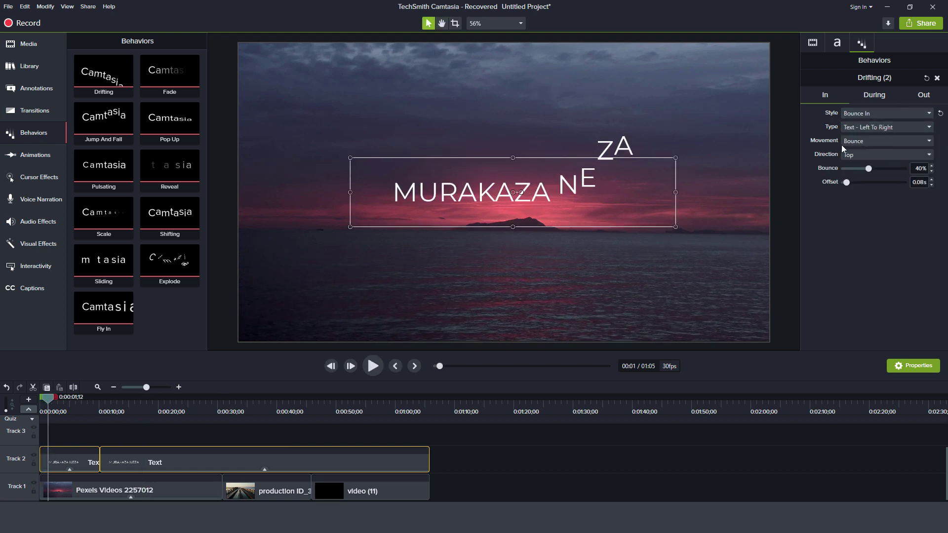
{"action": "left_click", "coordinate": [866, 111]}
{"action": "left_click", "coordinate": [864, 143]}
{"action": "key", "text": "ctrl+z"}
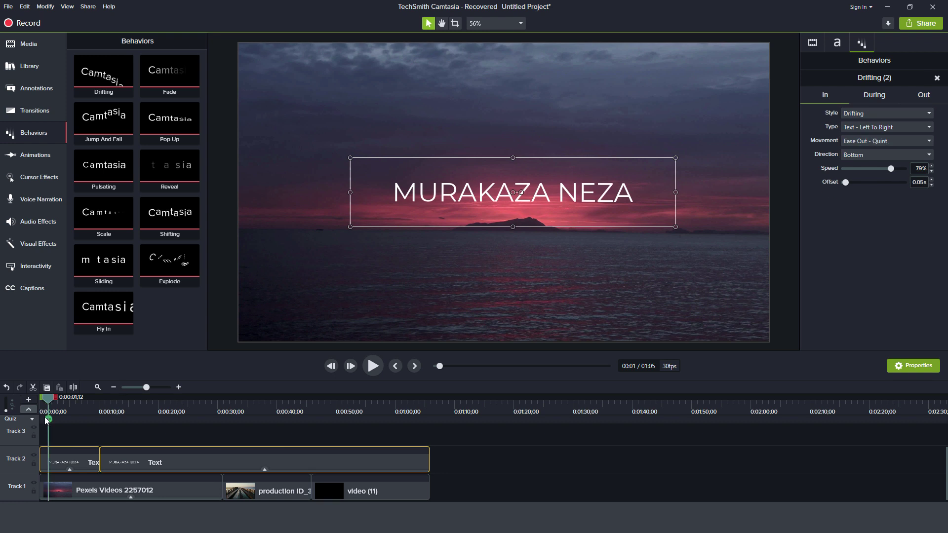
- Replay the title's Drifting entrance from near the start of the timeline
{"action": "left_click", "coordinate": [44, 399]}
{"action": "key", "text": "space"}
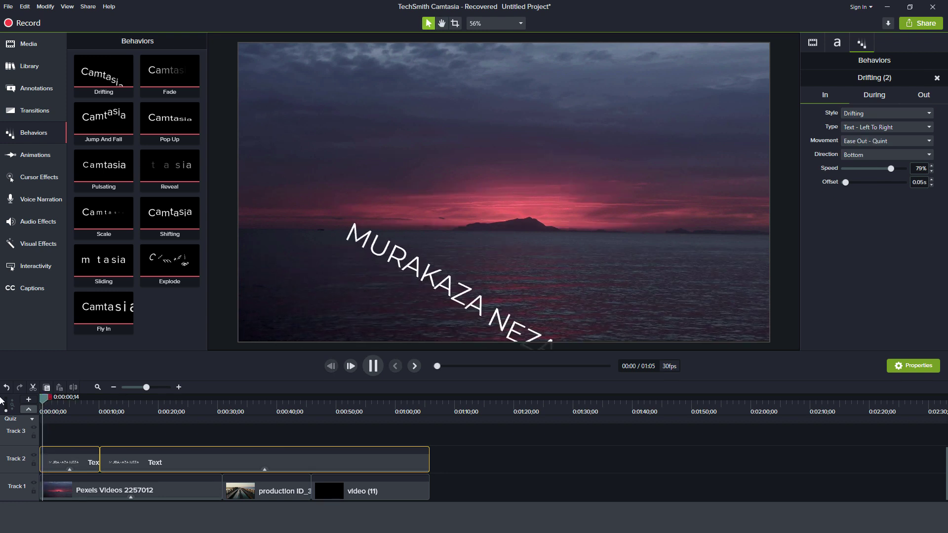
{"action": "key", "text": "space"}
- Set the titles' In style to Fade In and preview the entrance from the start
{"action": "left_click", "coordinate": [863, 114]}
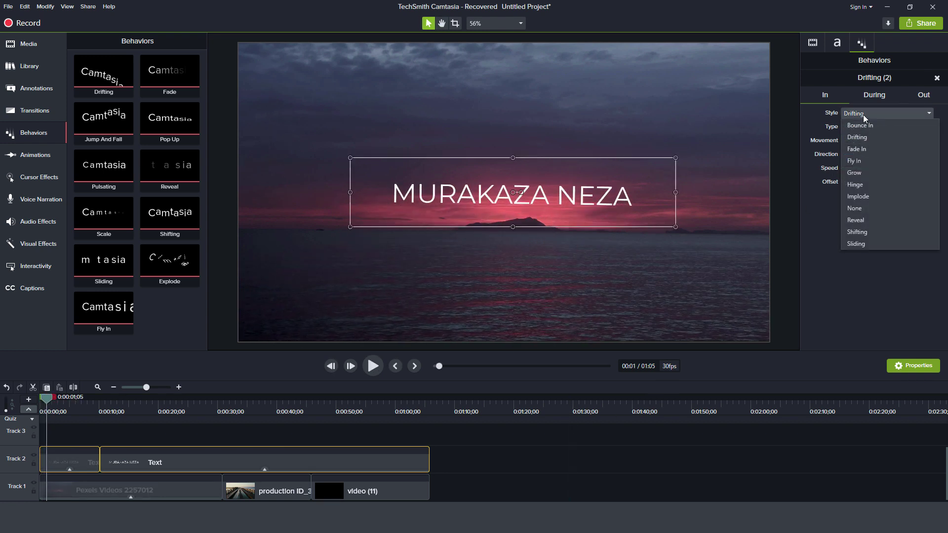
{"action": "left_click", "coordinate": [866, 150]}
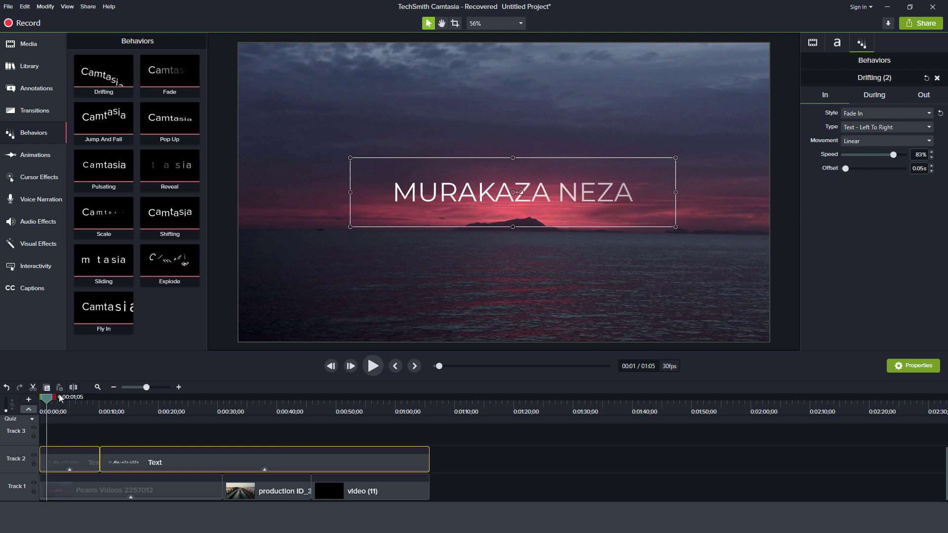
{"action": "left_click", "coordinate": [43, 400]}
{"action": "key", "text": "space"}
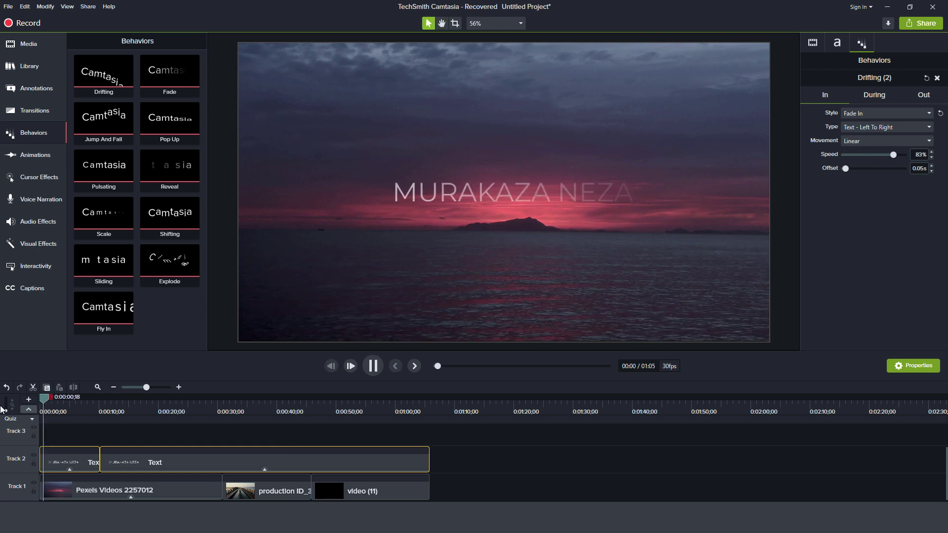
{"action": "key", "text": "space"}
- Replay the first title clip from the start through about 6 seconds to check the entrance and the motion that follows
{"action": "left_click", "coordinate": [890, 114]}
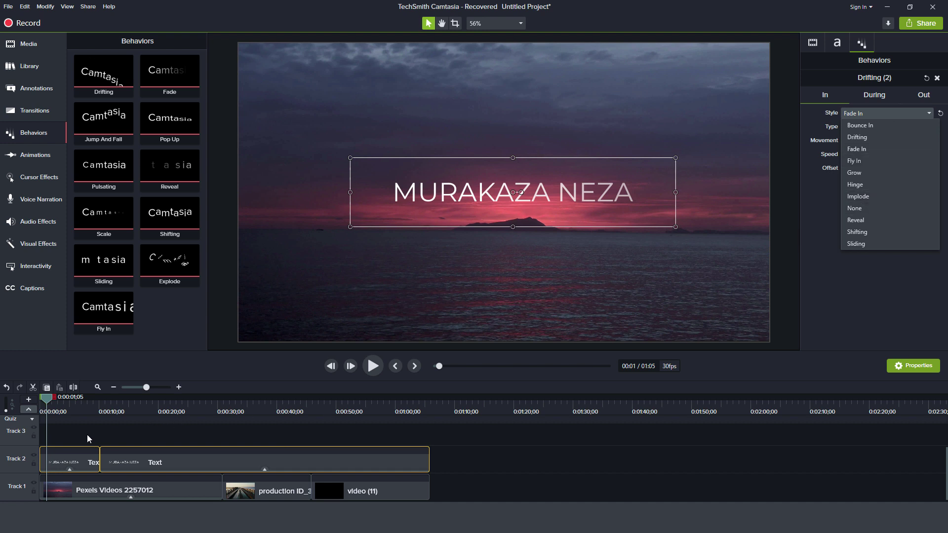
{"action": "left_click", "coordinate": [46, 396]}
{"action": "key", "text": "space"}
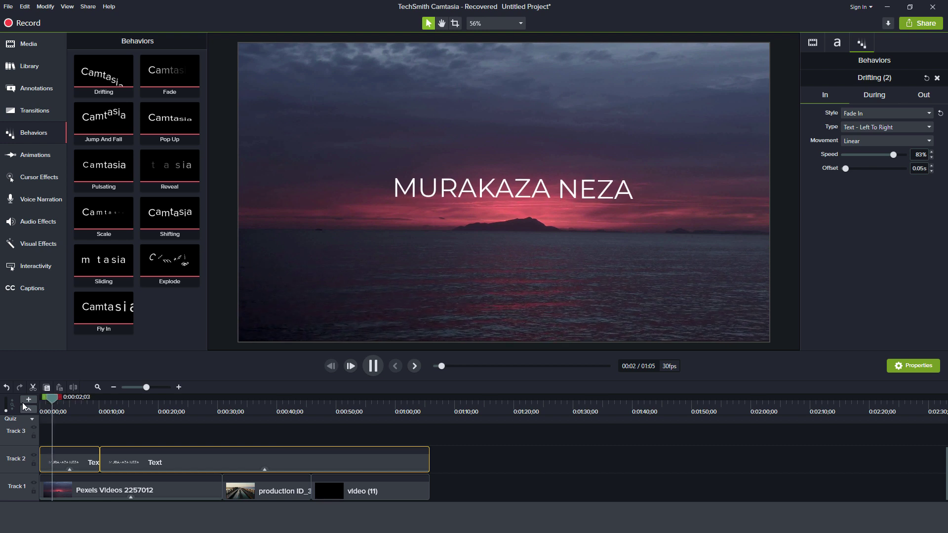
{"action": "left_click", "coordinate": [470, 211]}
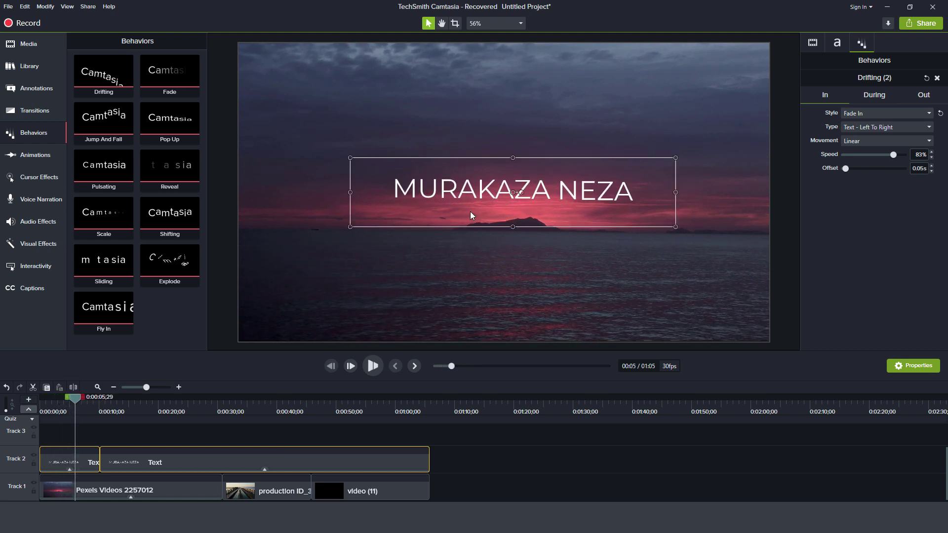
- Open the titles' During settings and preview the Drifting motion in the middle and at the end of the first clip
{"action": "left_click", "coordinate": [880, 96]}
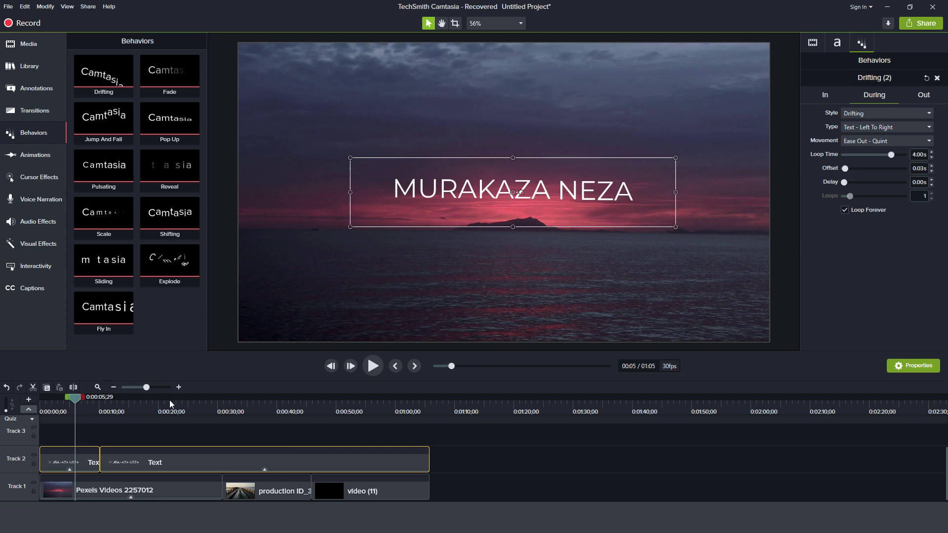
{"action": "left_click", "coordinate": [94, 408]}
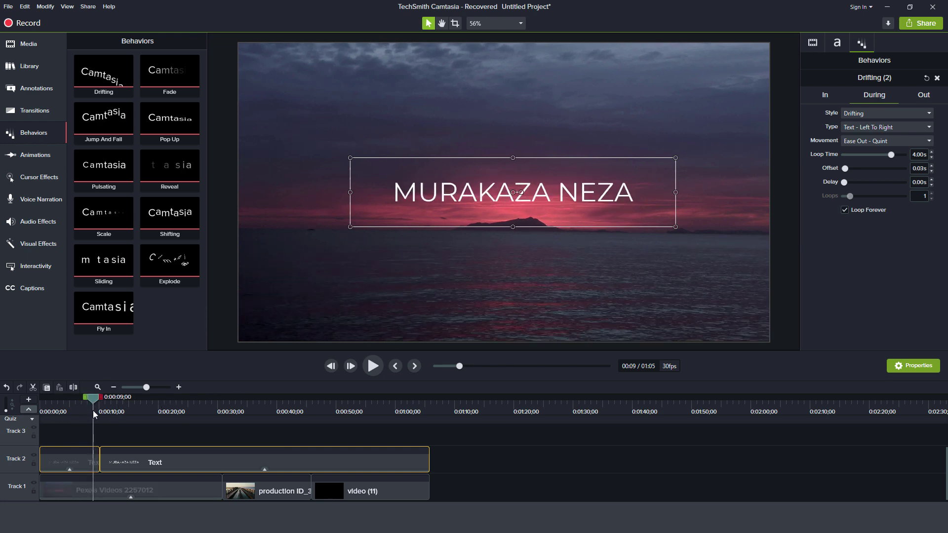
{"action": "key", "text": "space"}
{"action": "key", "text": "space"}
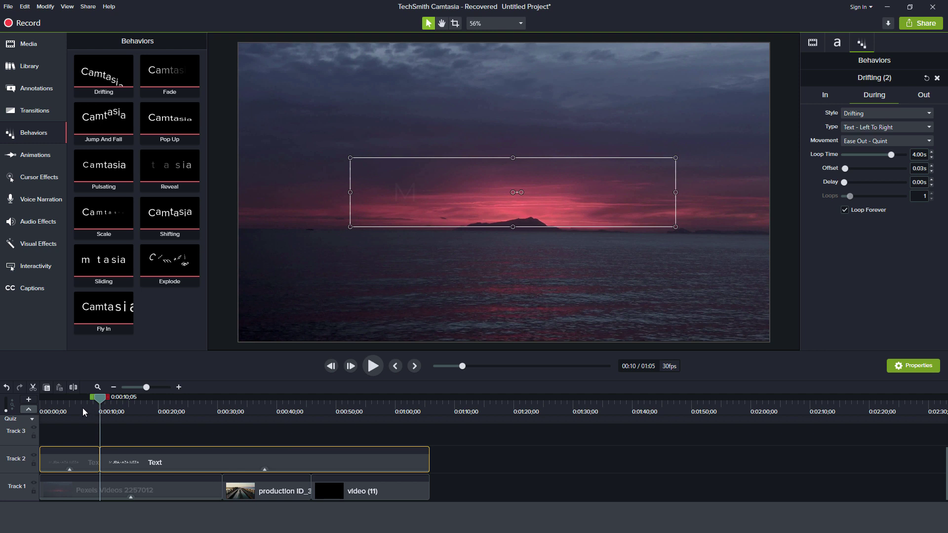
{"action": "left_click", "coordinate": [62, 404]}
{"action": "left_click", "coordinate": [53, 403]}
{"action": "key", "text": "space"}
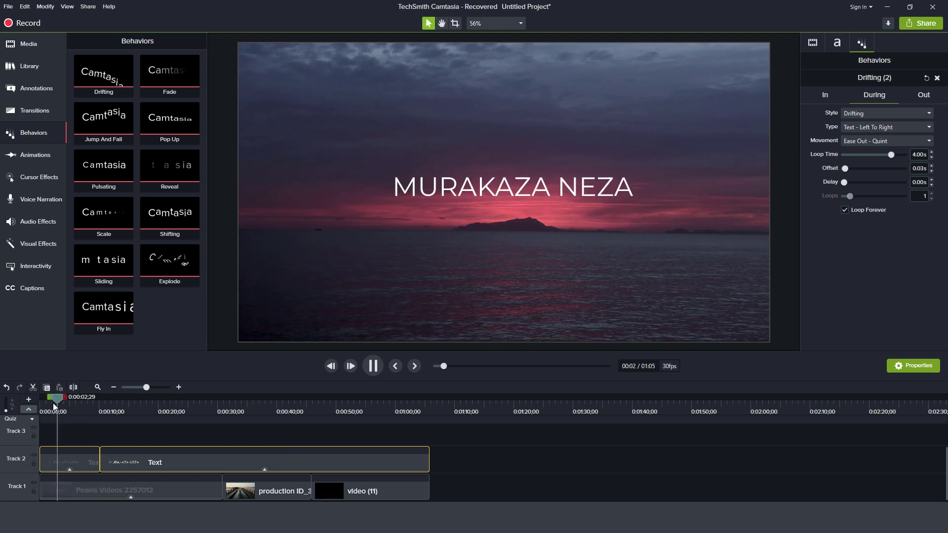
{"action": "key", "text": "space"}
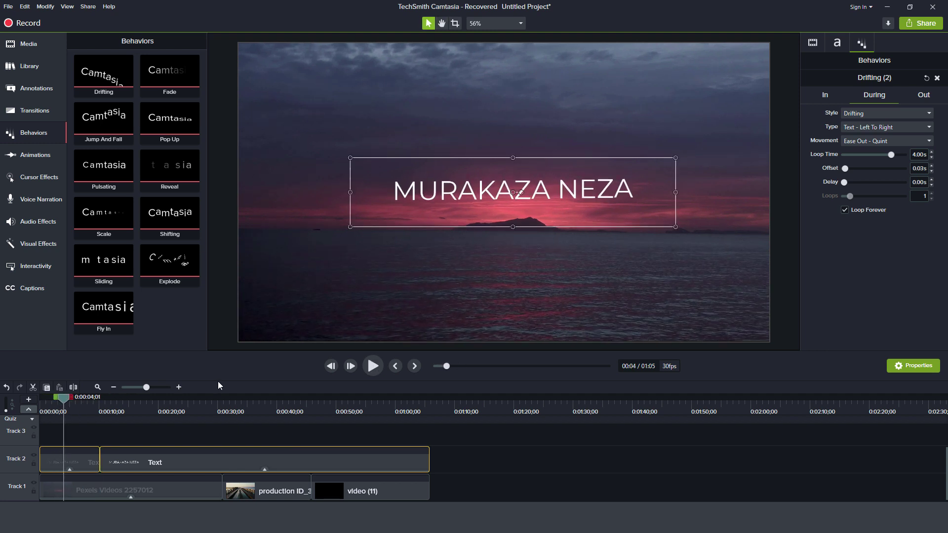
- Try the Jump style for the titles' During phase and preview the first clip from the start
{"action": "left_click", "coordinate": [868, 113]}
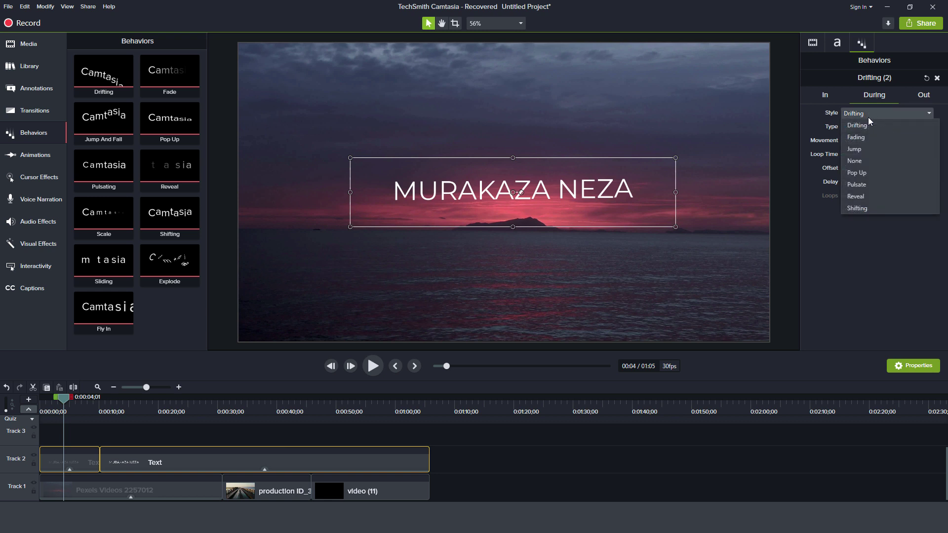
{"action": "left_click", "coordinate": [865, 148]}
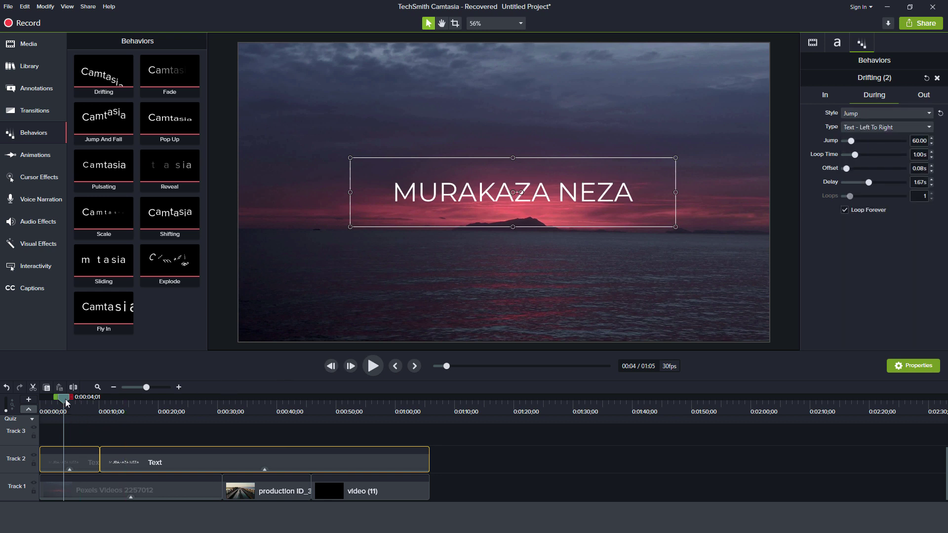
{"action": "left_click_drag", "start_coordinate": [65, 399], "coordinate": [32, 398]}
{"action": "key", "text": "space"}
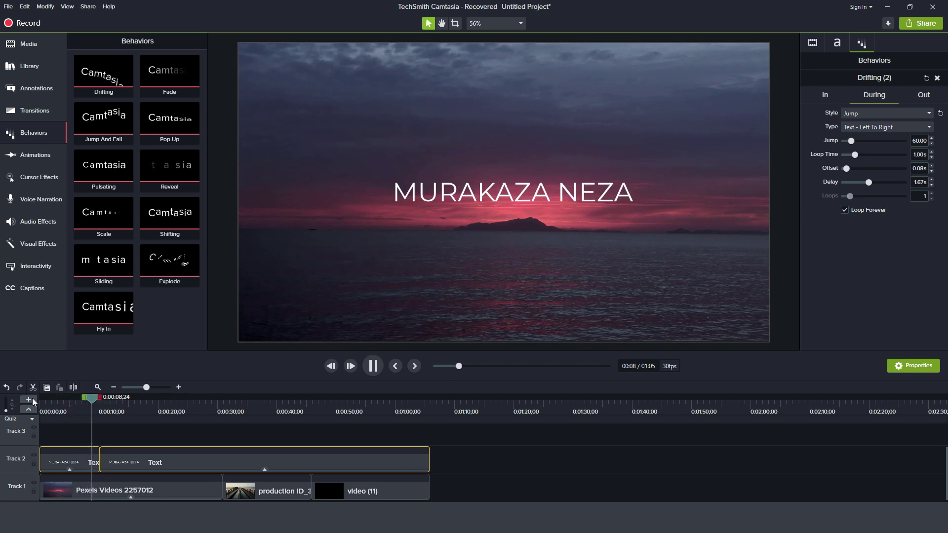
{"action": "key", "text": "space"}
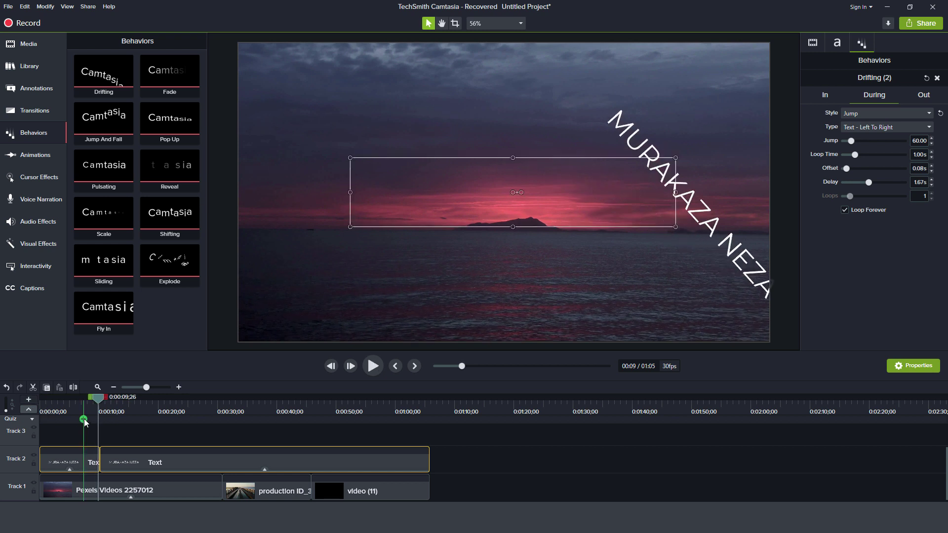
{"action": "left_click", "coordinate": [60, 405]}
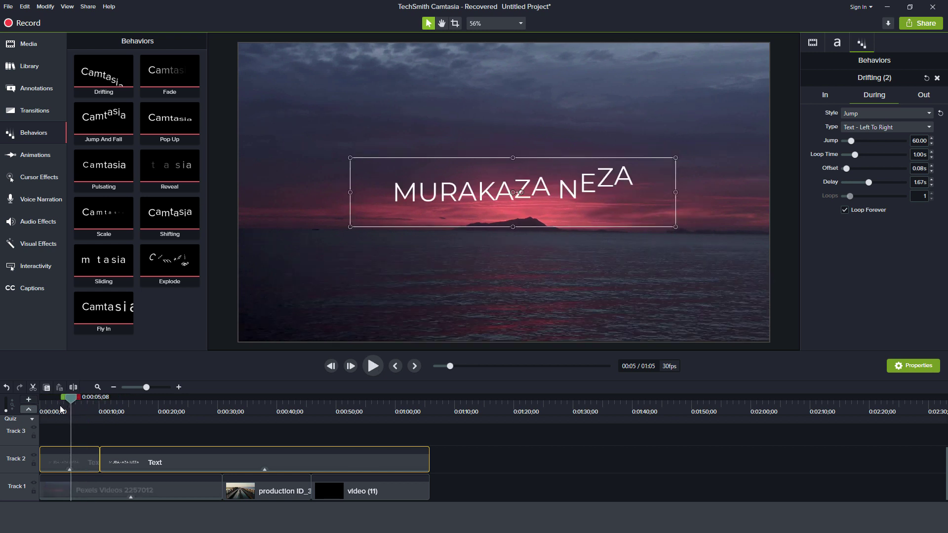
- Try None as the titles' During style and preview the first clip from the start
{"action": "left_click", "coordinate": [855, 115]}
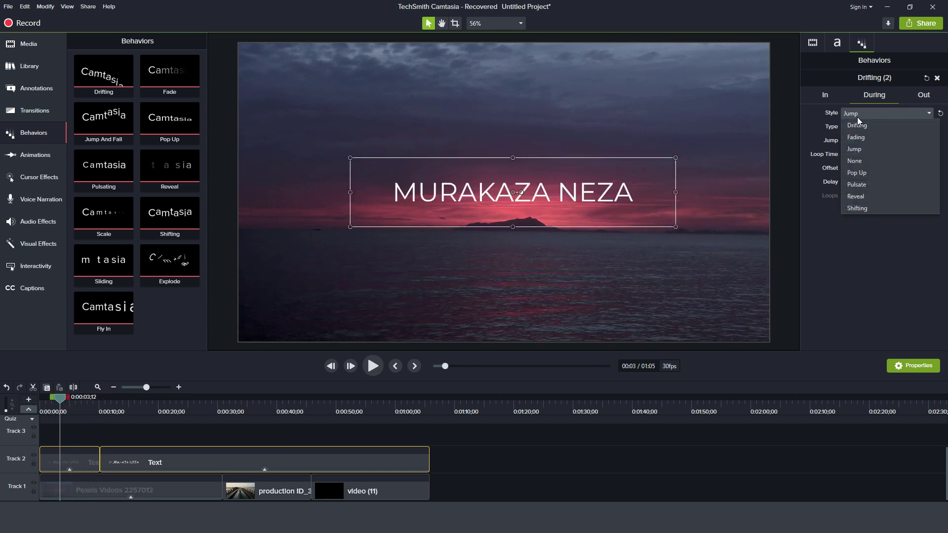
{"action": "left_click", "coordinate": [856, 161]}
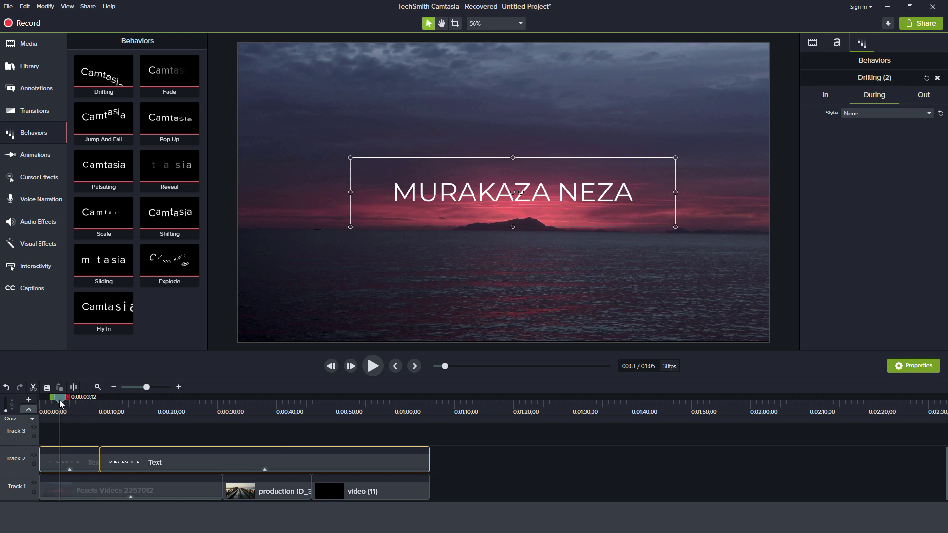
{"action": "left_click_drag", "start_coordinate": [61, 405], "coordinate": [29, 401]}
{"action": "key", "text": "space"}
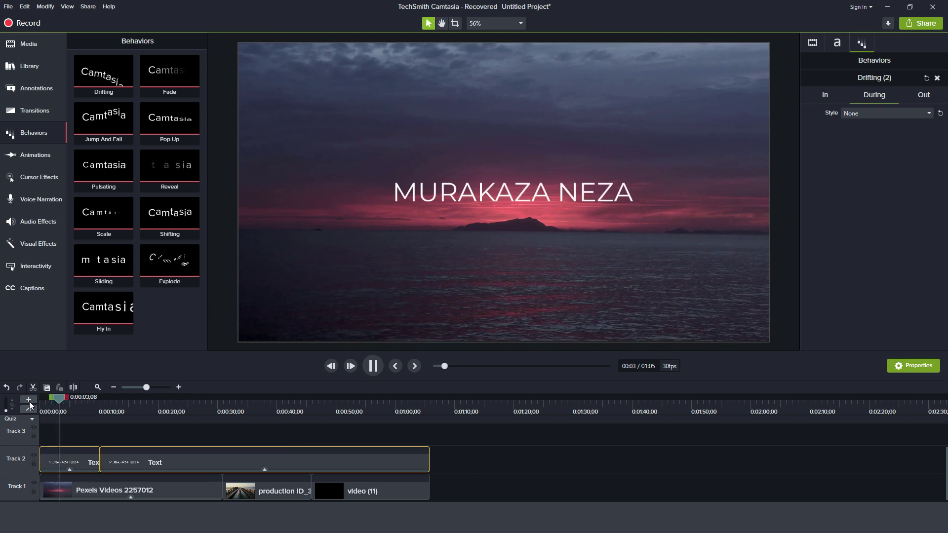
{"action": "key", "text": "space"}
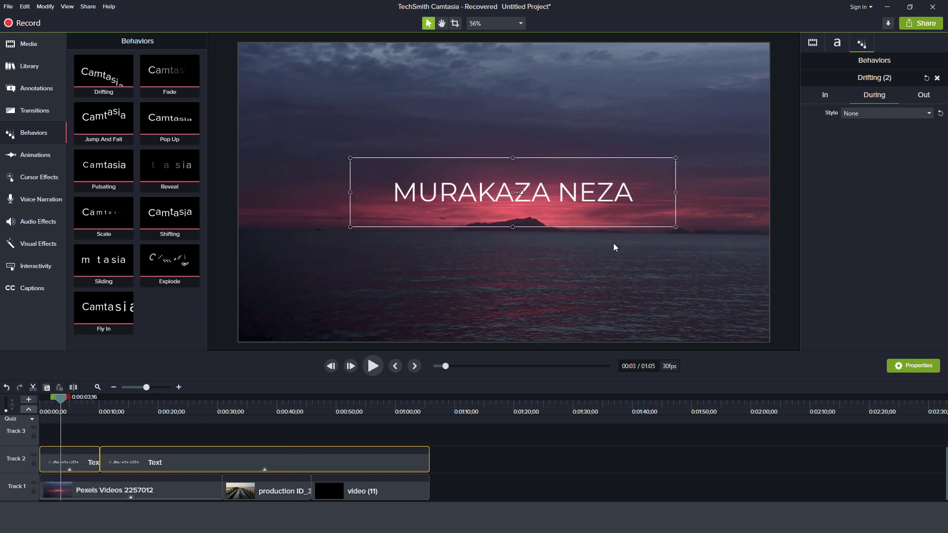
- Try Pop Up as the titles' During style and preview the first clip from near the start
{"action": "left_click", "coordinate": [882, 113]}
{"action": "left_click", "coordinate": [859, 174]}
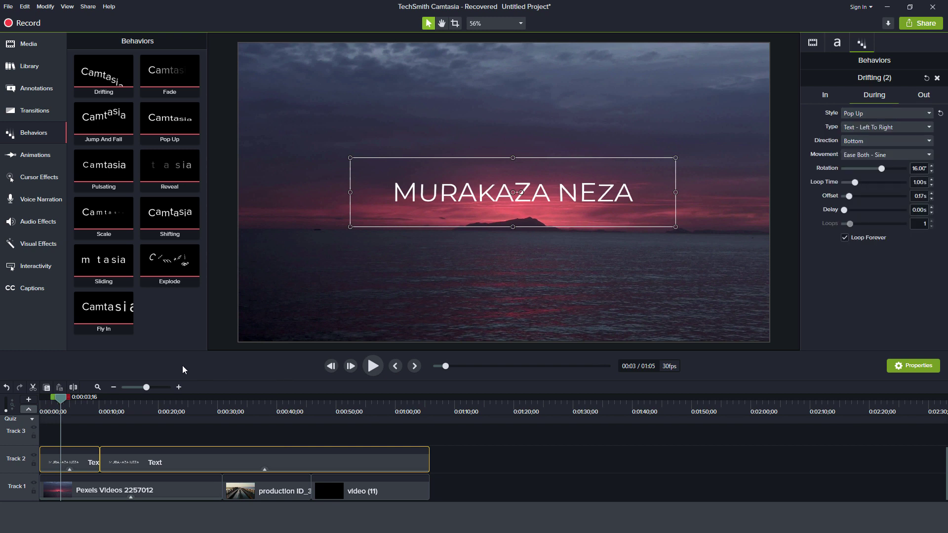
{"action": "left_click_drag", "start_coordinate": [50, 400], "coordinate": [49, 402]}
{"action": "key", "text": "space"}
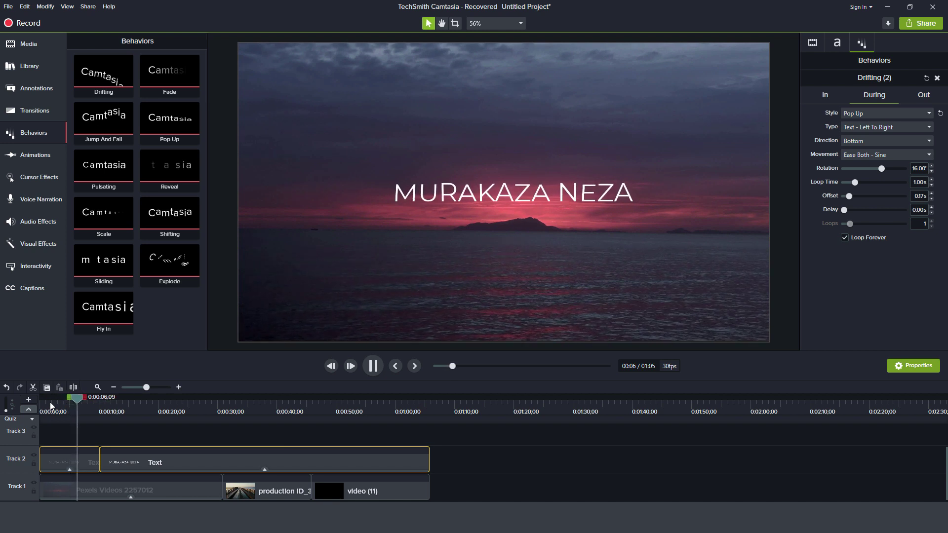
{"action": "key", "text": "space"}
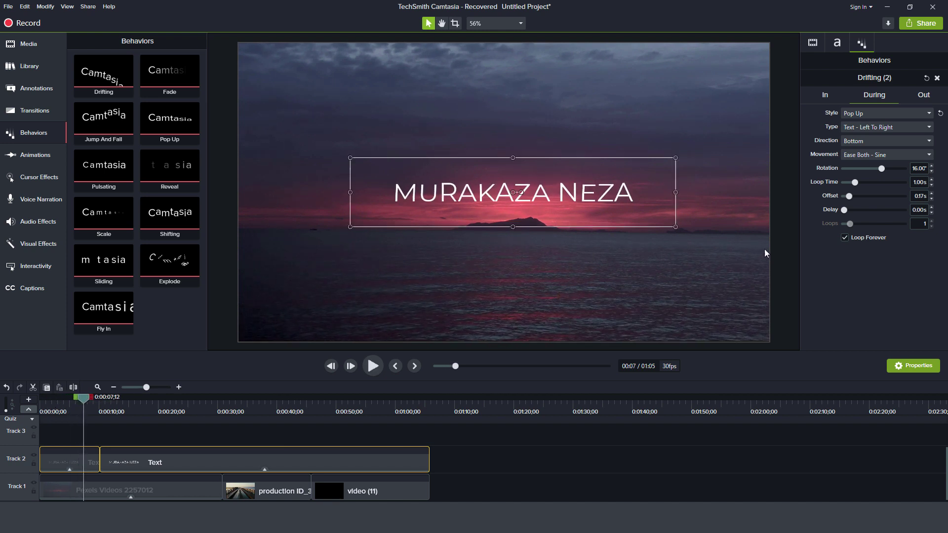
- Try the Pulsate style for the titles' During phase and play the first clip from near its start
{"action": "left_click", "coordinate": [872, 114]}
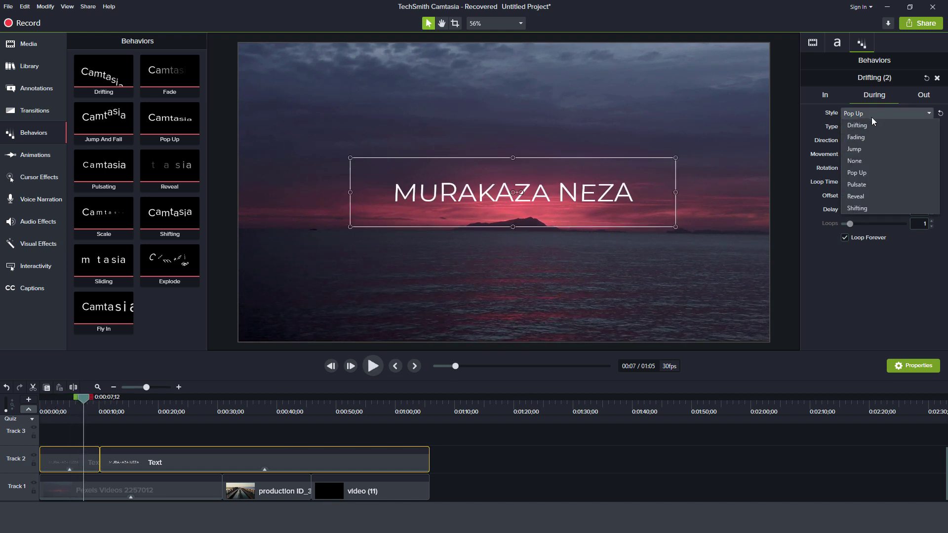
{"action": "left_click", "coordinate": [857, 185]}
{"action": "left_click", "coordinate": [49, 411]}
{"action": "key", "text": "space"}
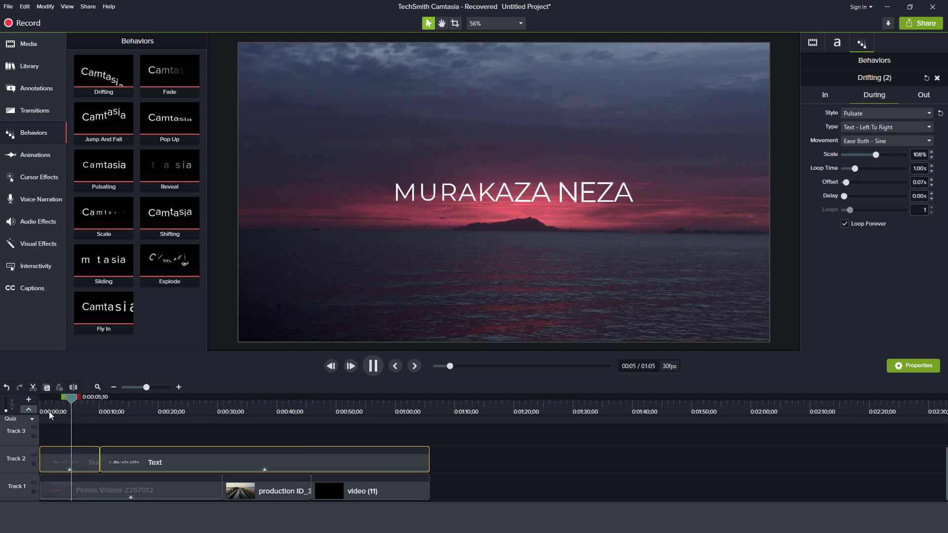
{"action": "key", "text": "space"}
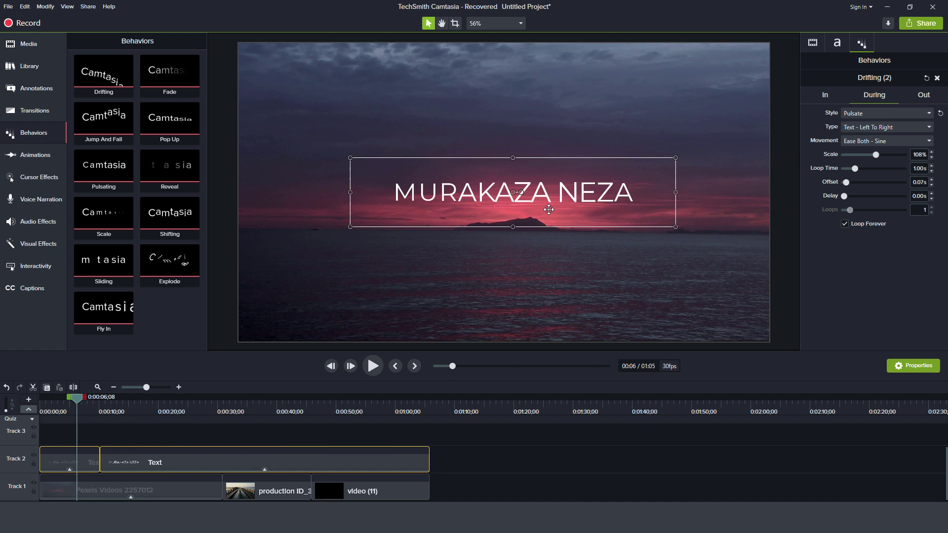
- Set the titles' During style to Shifting and preview the first clip from near the start
{"action": "left_click", "coordinate": [895, 115]}
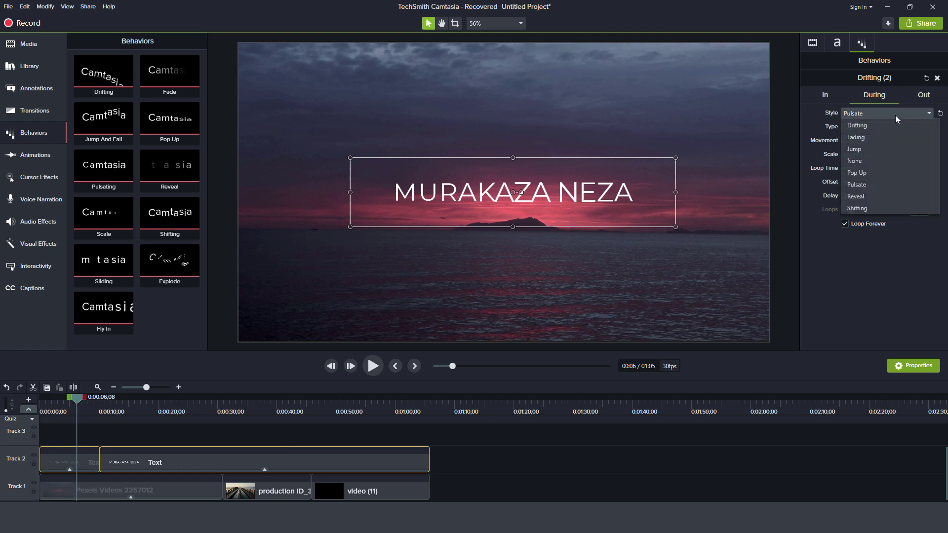
{"action": "left_click", "coordinate": [869, 209]}
{"action": "left_click", "coordinate": [46, 408]}
{"action": "key", "text": "space"}
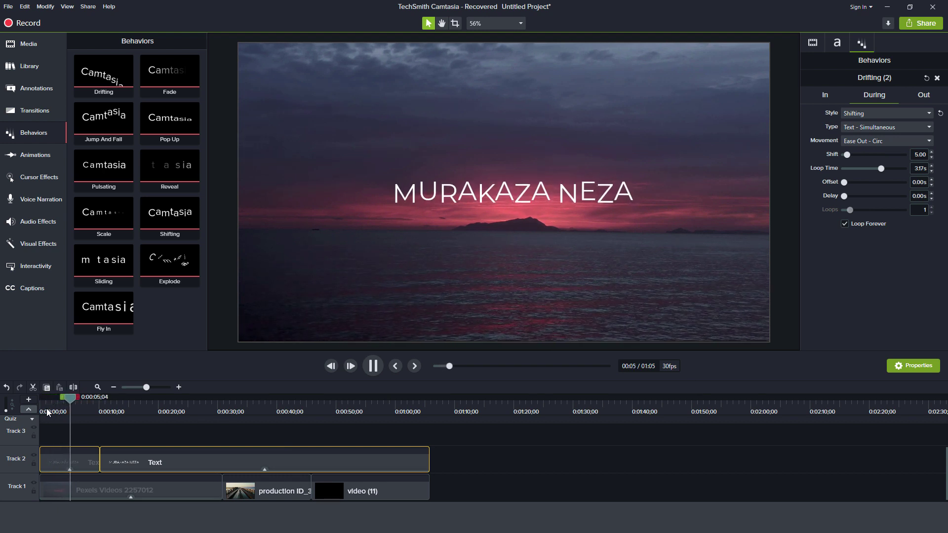
{"action": "key", "text": "space"}
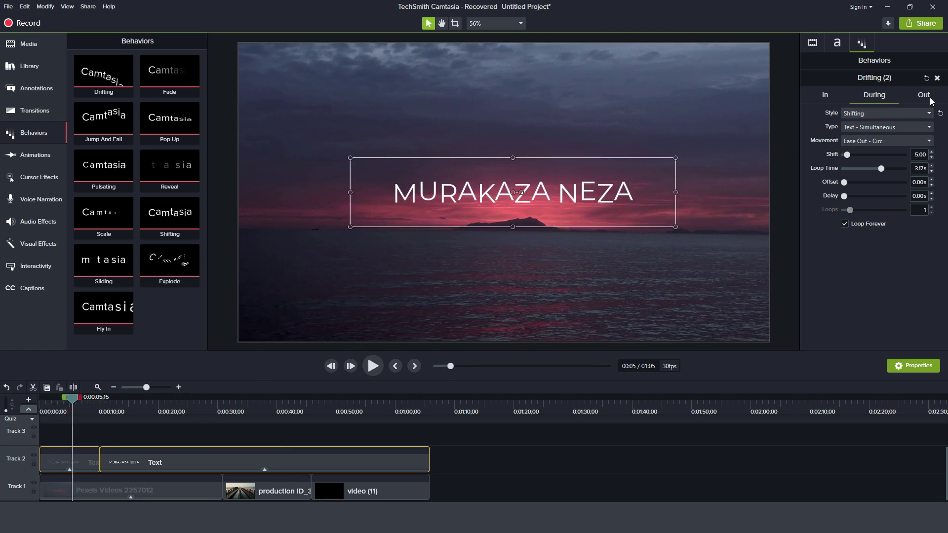
- Open the titles' Out settings and try the Drop style
{"action": "left_click", "coordinate": [930, 98]}
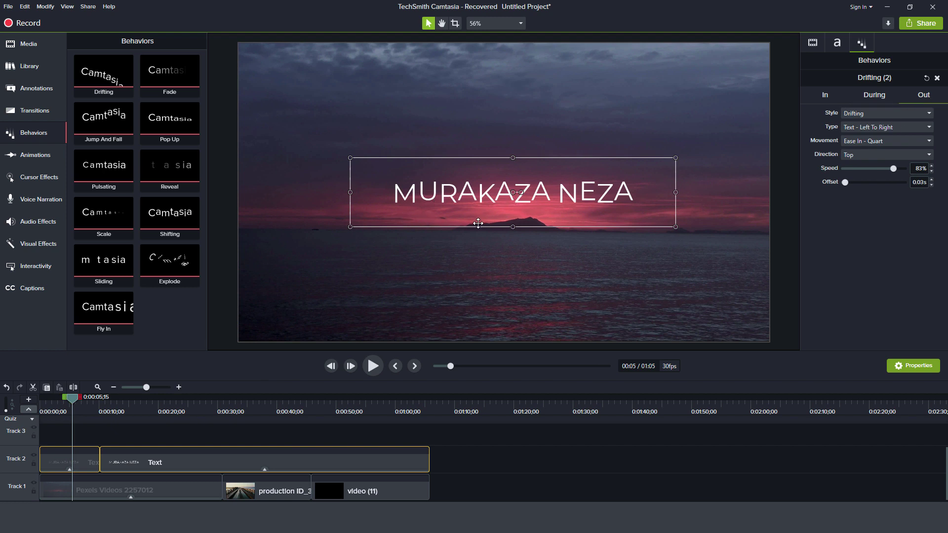
{"action": "left_click", "coordinate": [879, 113]}
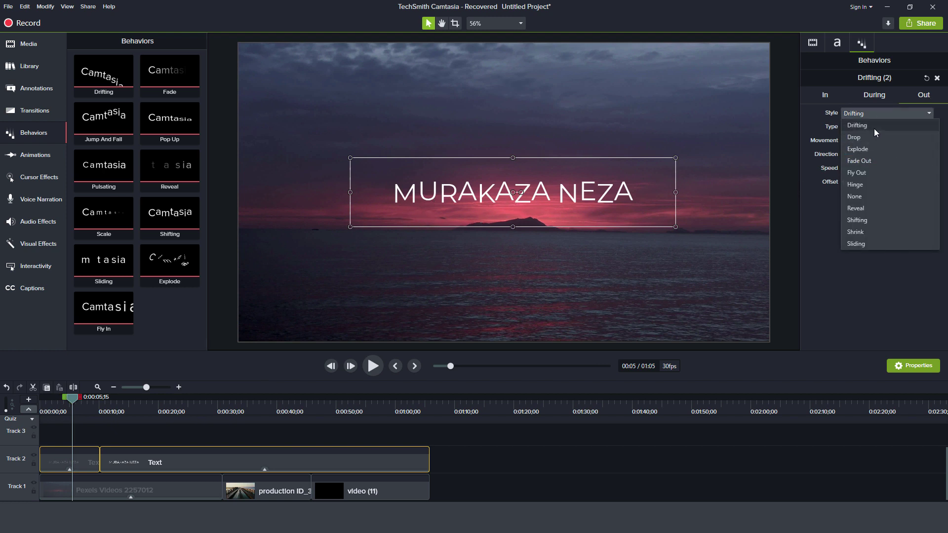
{"action": "left_click", "coordinate": [874, 128]}
{"action": "left_click", "coordinate": [873, 112]}
{"action": "left_click", "coordinate": [866, 137]}
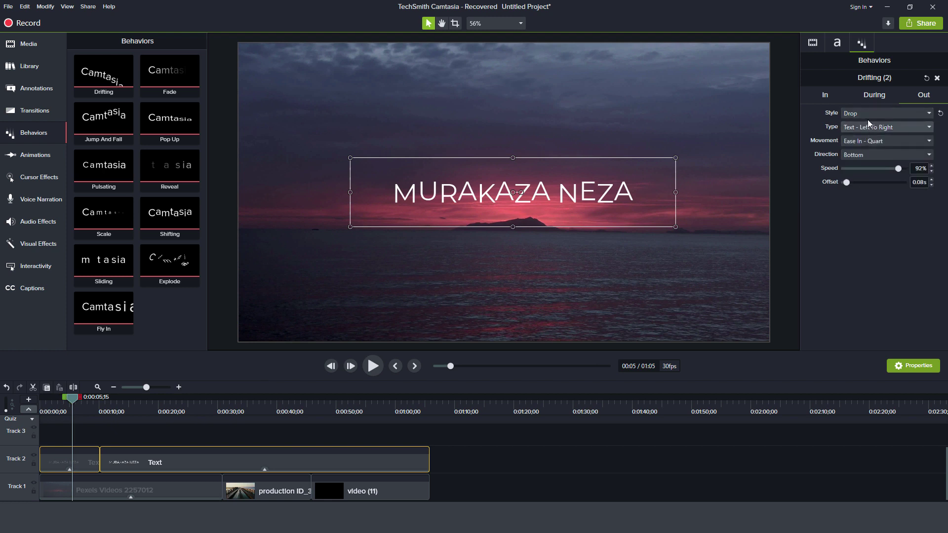
- Try Hinge as the titles' Out style and preview the end of the first title clip
{"action": "left_click", "coordinate": [867, 118]}
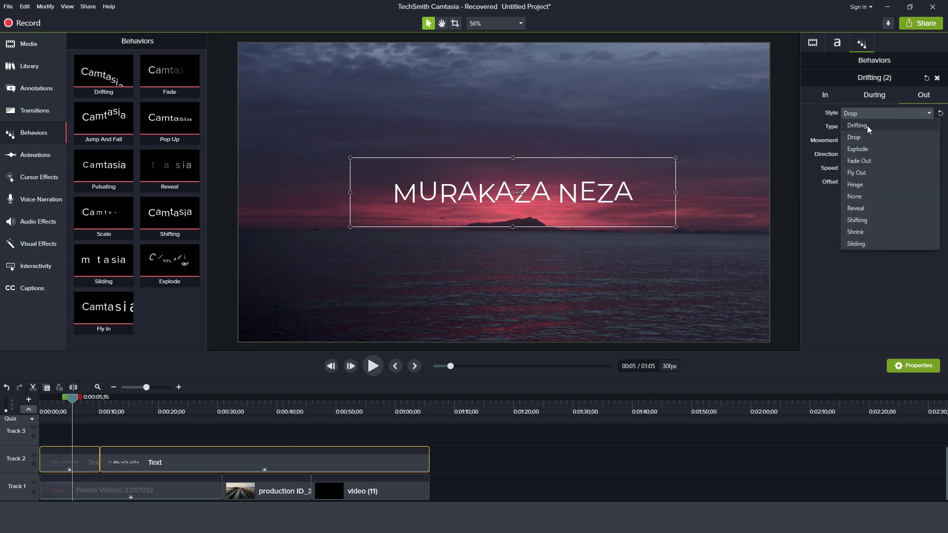
{"action": "left_click", "coordinate": [861, 184]}
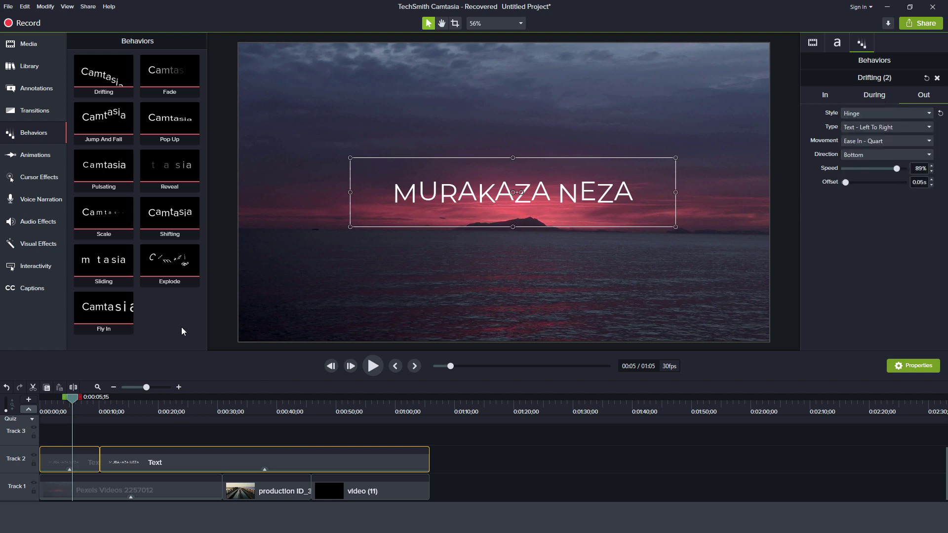
{"action": "key", "text": "space"}
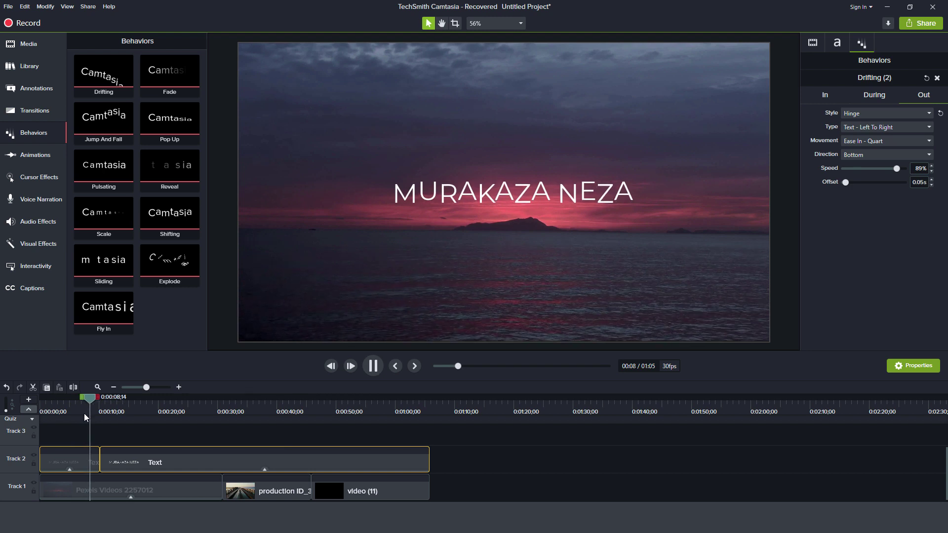
{"action": "key", "text": "space"}
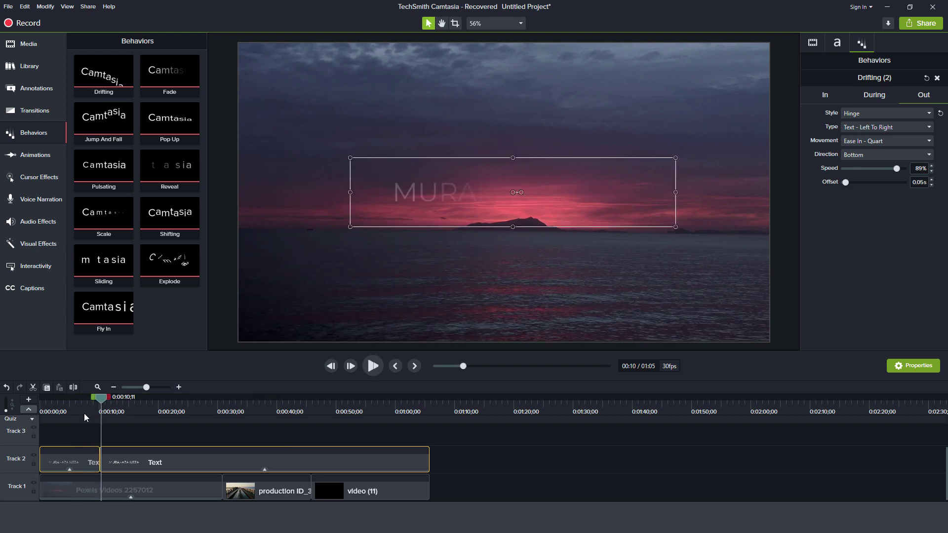
- Delete the second, longer title clip from Track 2, keeping the first one
{"action": "left_click", "coordinate": [68, 412]}
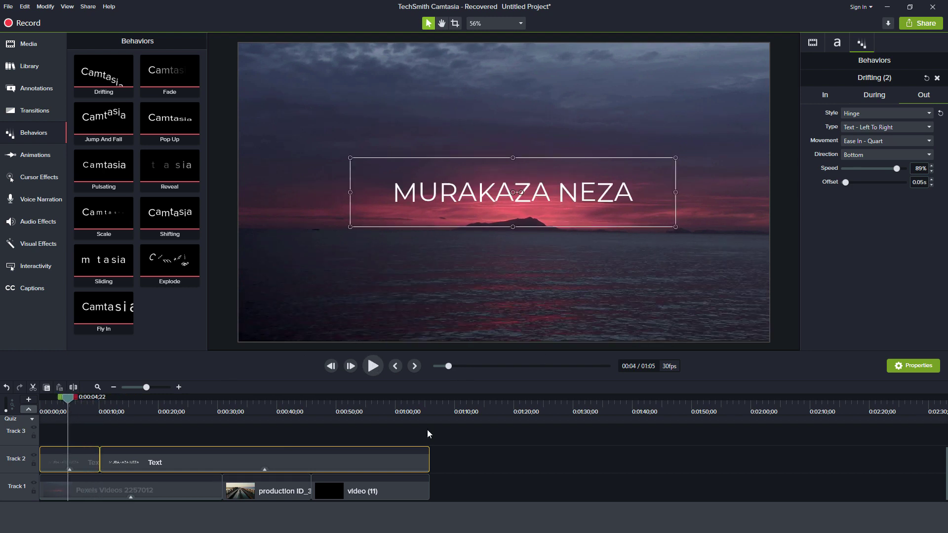
{"action": "key", "text": "Delete"}
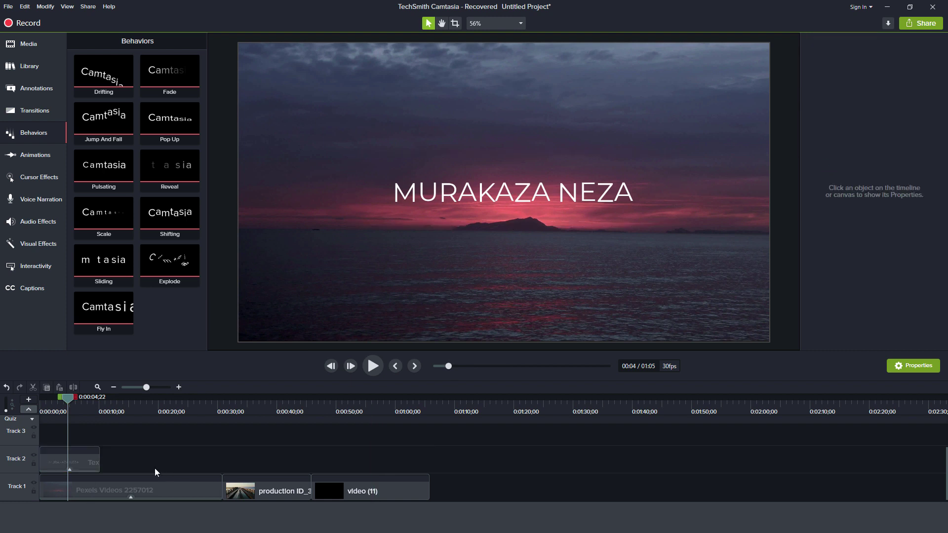
- Try Fly Out as the remaining title's Out style and preview its exit twice
{"action": "left_click", "coordinate": [86, 413]}
{"action": "left_click", "coordinate": [90, 462]}
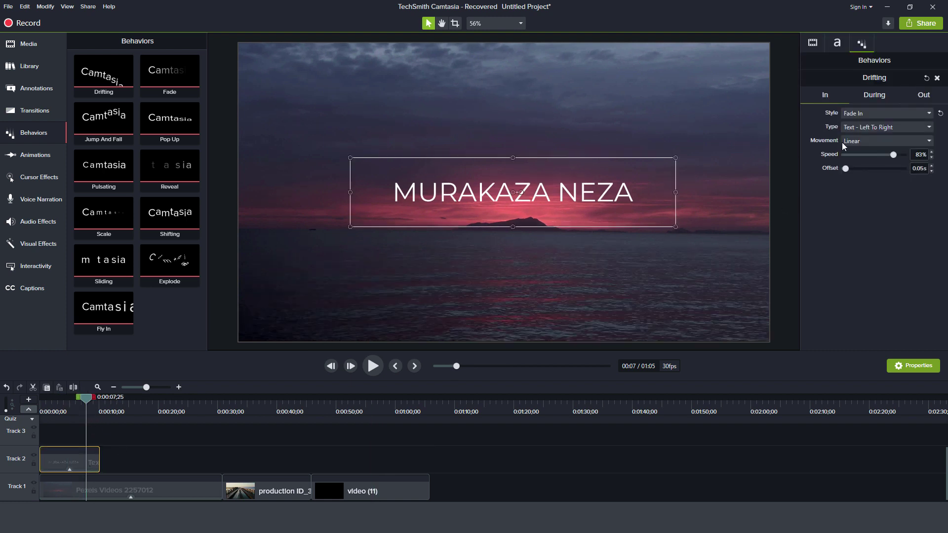
{"action": "left_click", "coordinate": [917, 94]}
{"action": "left_click", "coordinate": [884, 114]}
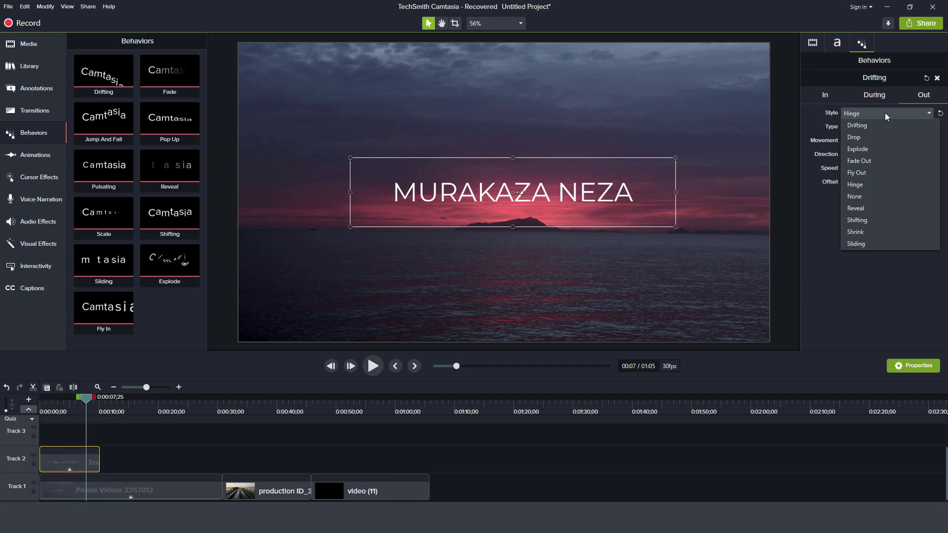
{"action": "left_click", "coordinate": [859, 173]}
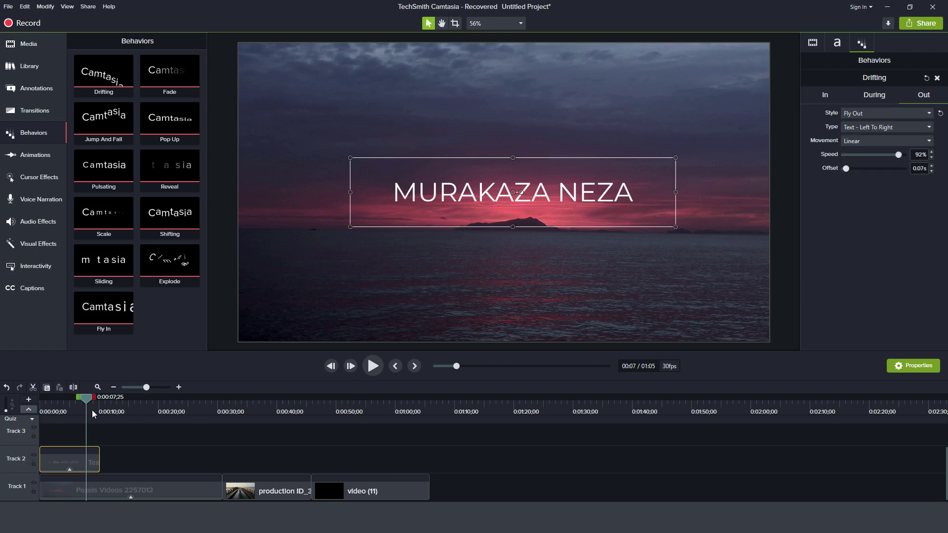
{"action": "key", "text": "space"}
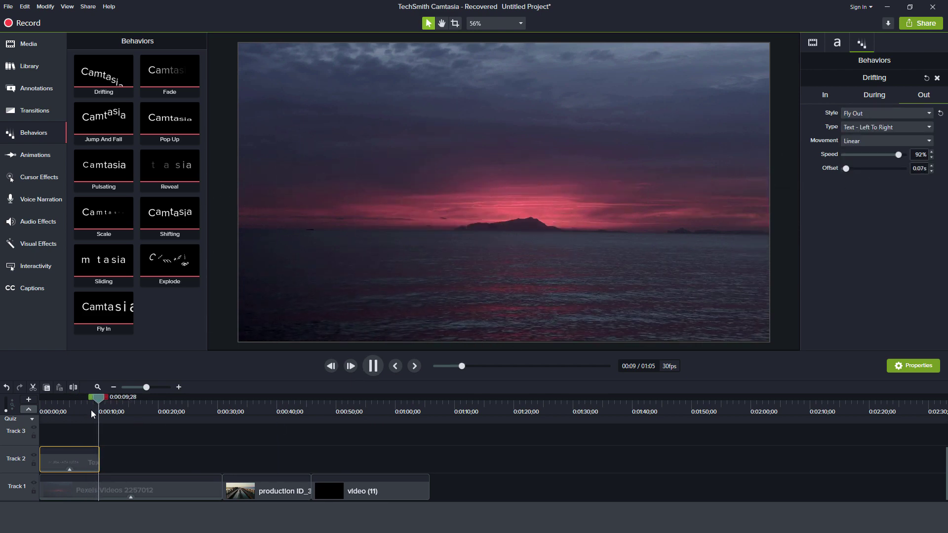
{"action": "left_click", "coordinate": [86, 410]}
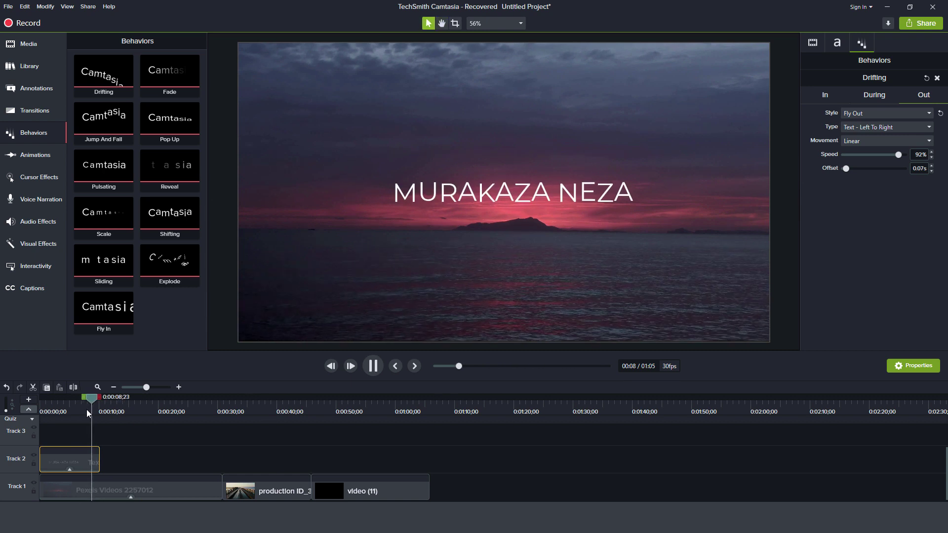
{"action": "key", "text": "space"}
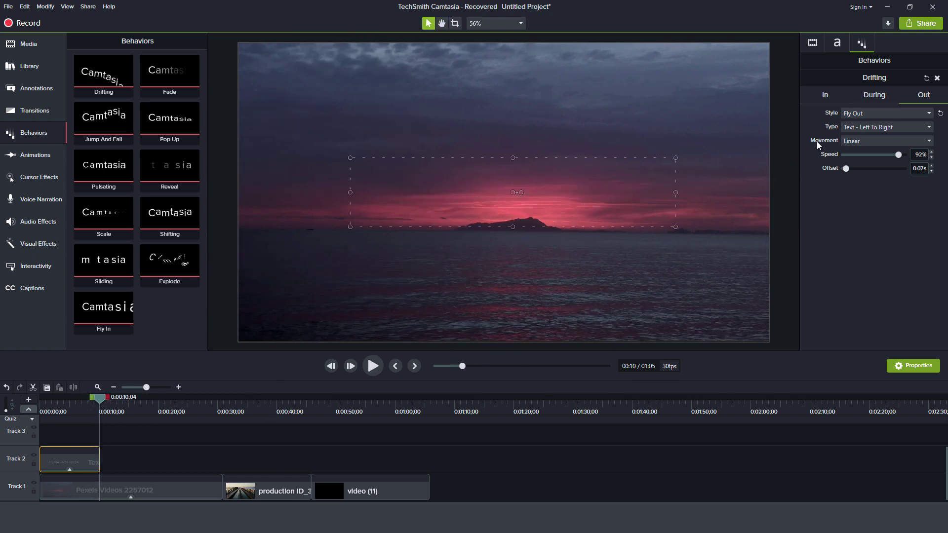
- Set the title's Out style to Reveal and preview the exit several times from about 8 seconds
{"action": "left_click", "coordinate": [865, 116]}
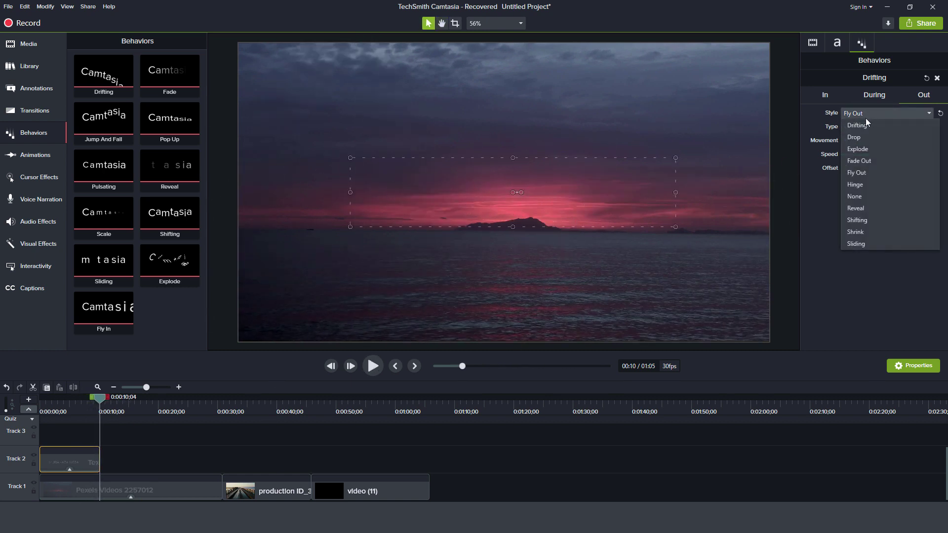
{"action": "left_click", "coordinate": [856, 209]}
{"action": "left_click", "coordinate": [88, 410]}
{"action": "key", "text": "space"}
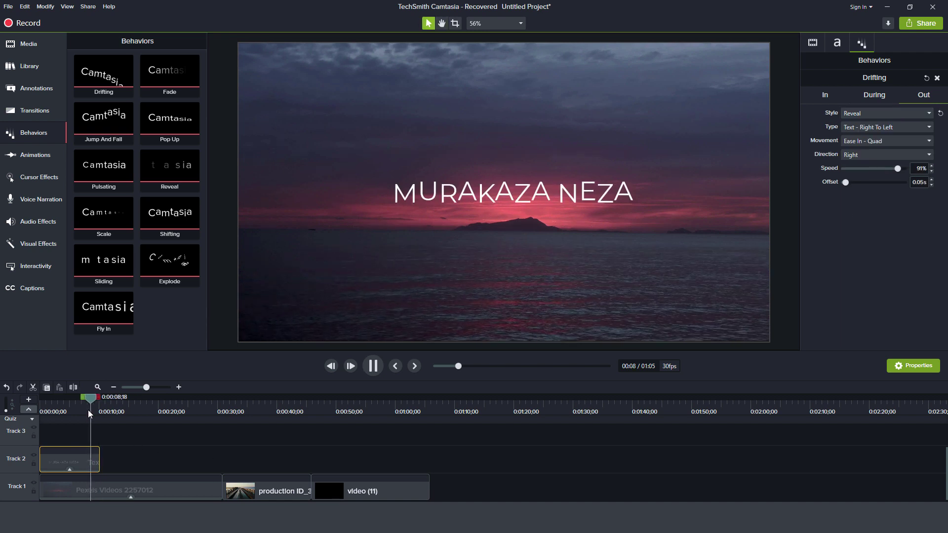
{"action": "left_click", "coordinate": [88, 409]}
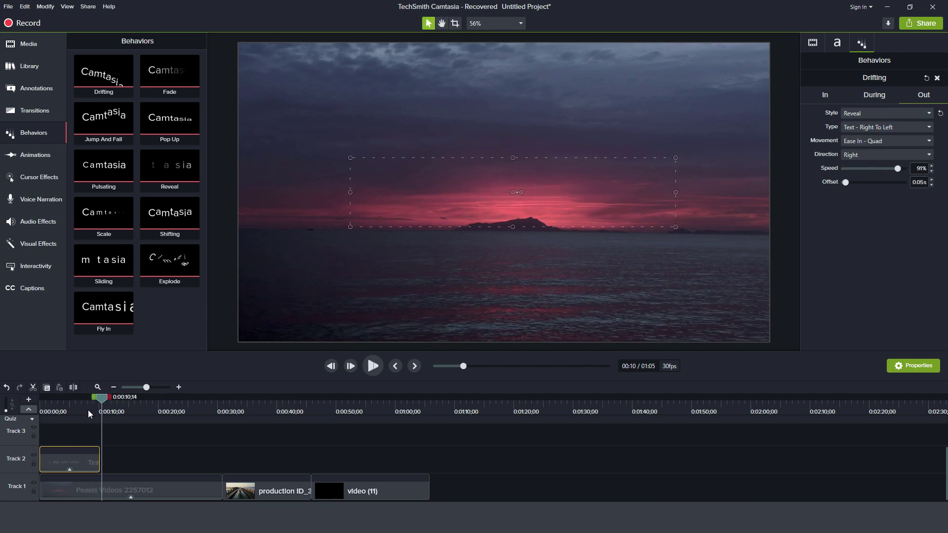
{"action": "key", "text": "space"}
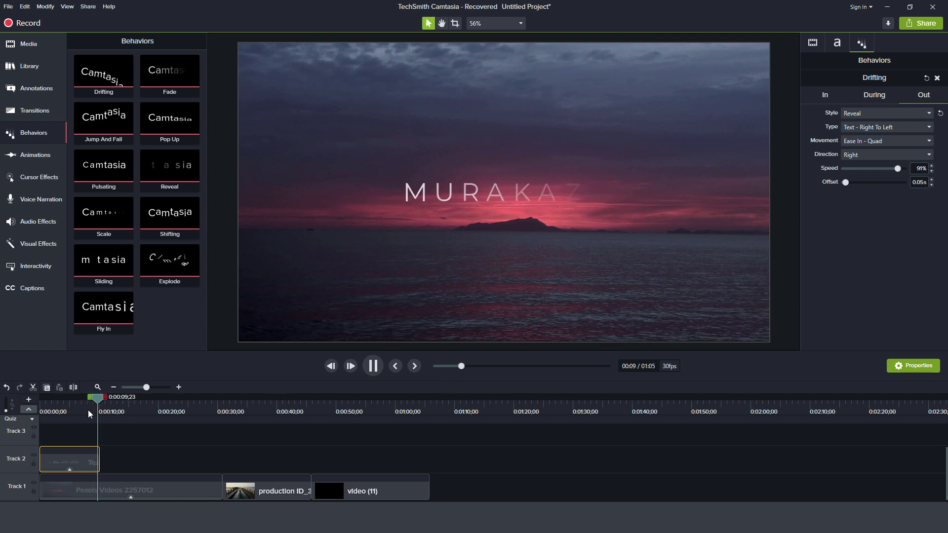
{"action": "key", "text": "space"}
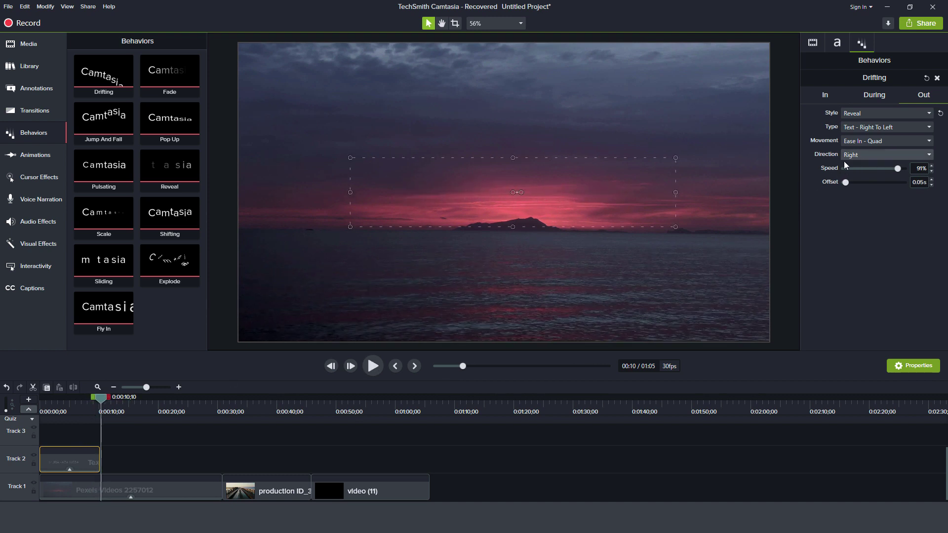
{"action": "left_click", "coordinate": [92, 411]}
{"action": "key", "text": "space"}
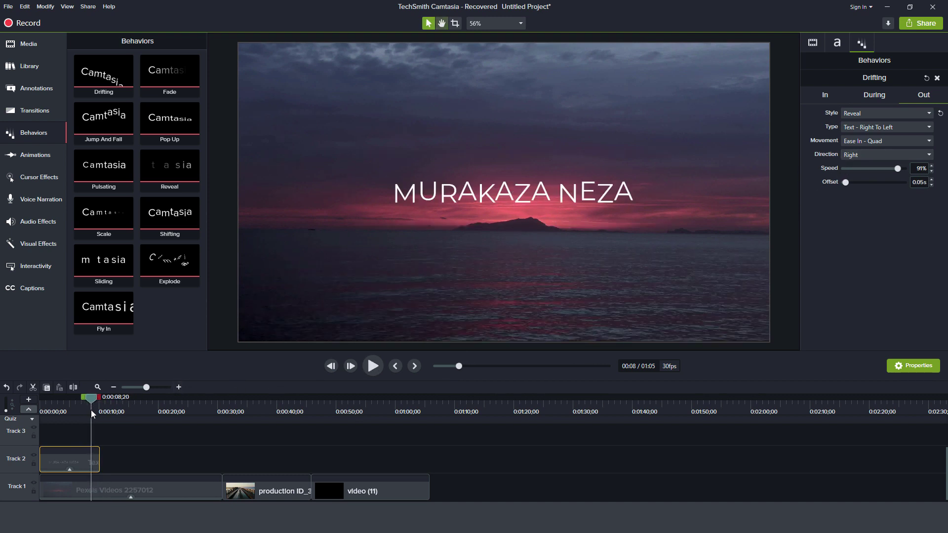
{"action": "key", "text": "space"}
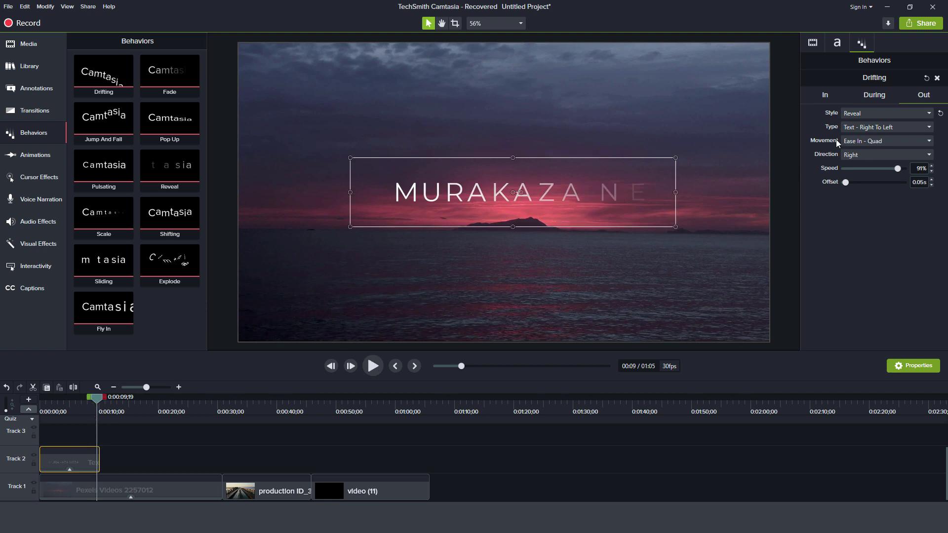
- Set the Reveal exit's direction to Left and preview the end of the title clip
{"action": "left_click", "coordinate": [853, 156]}
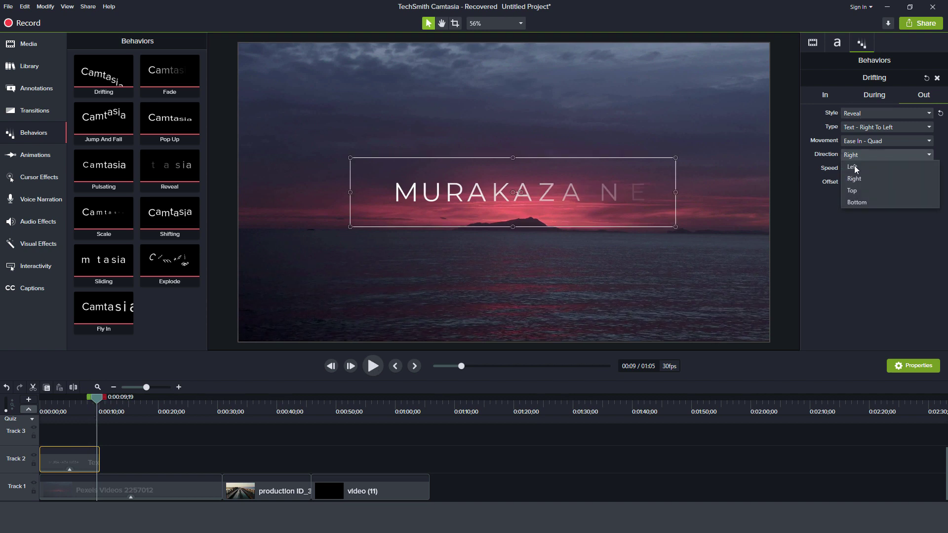
{"action": "left_click", "coordinate": [852, 167]}
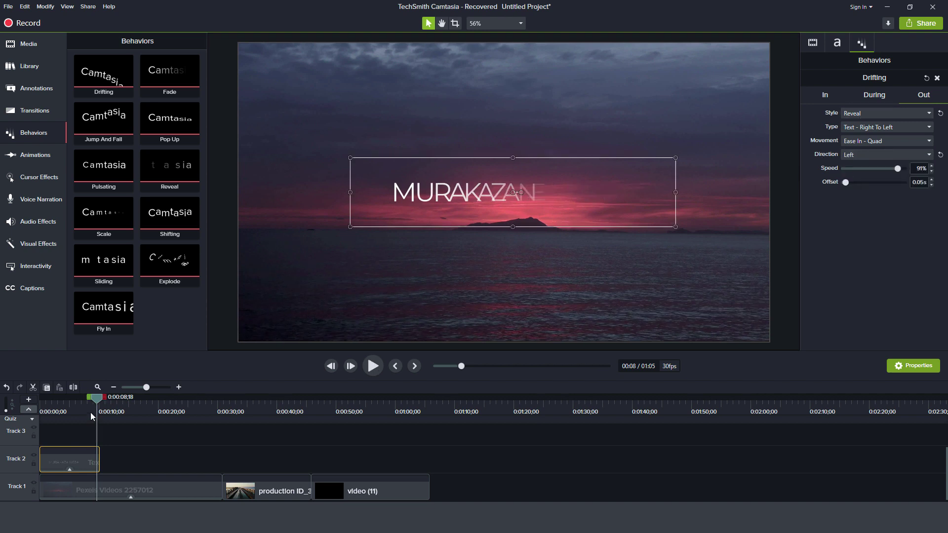
{"action": "key", "text": "space"}
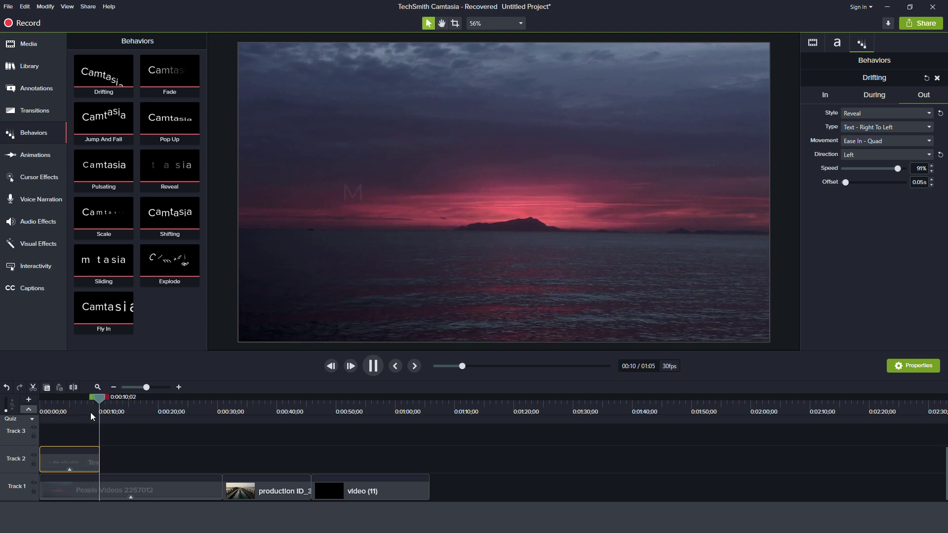
{"action": "left_click", "coordinate": [91, 409]}
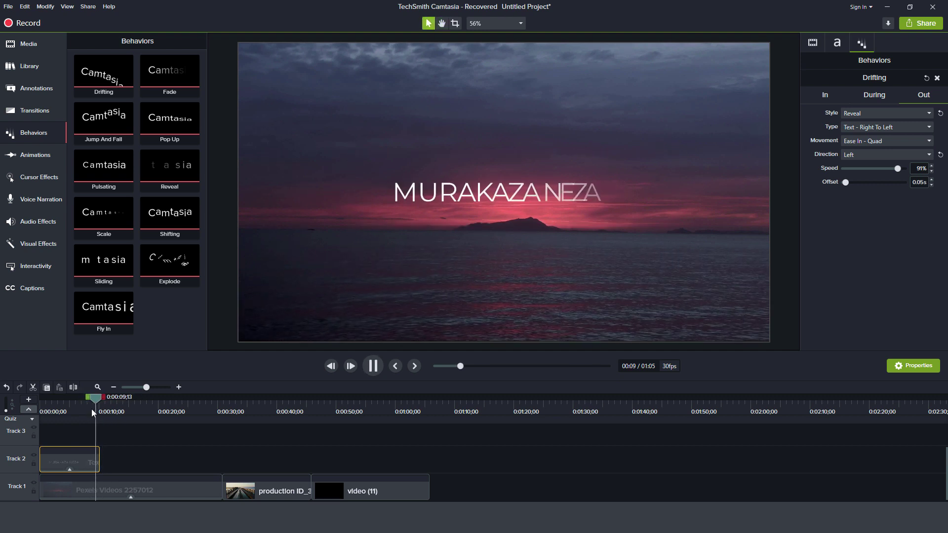
{"action": "key", "text": "space"}
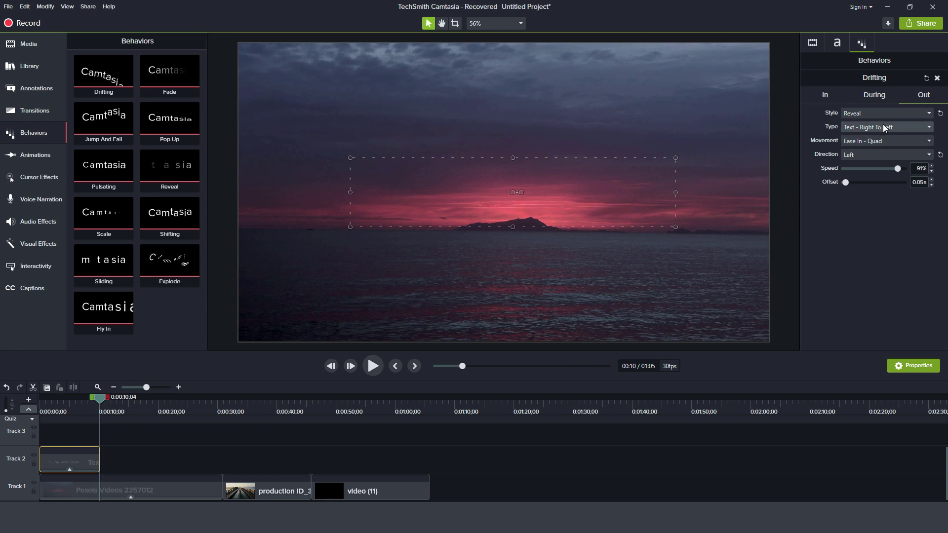
- Scrub back through the first three seconds of the title to review its entrance
{"action": "left_click", "coordinate": [893, 114]}
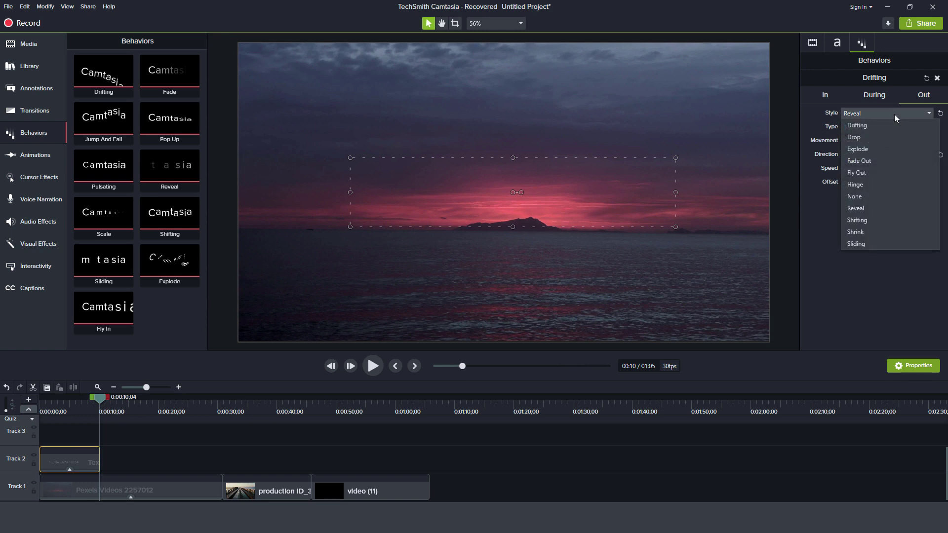
{"action": "left_click", "coordinate": [893, 114]}
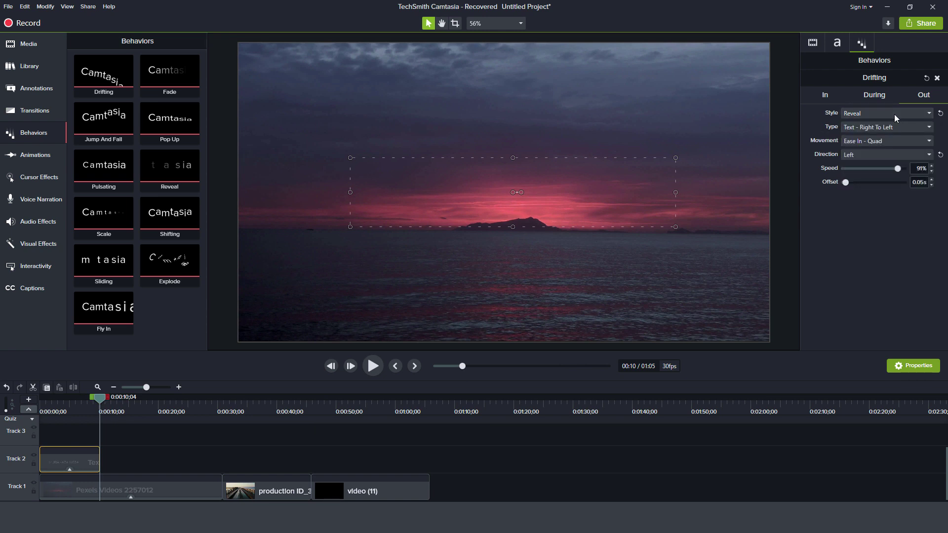
{"action": "left_click_drag", "start_coordinate": [81, 409], "coordinate": [61, 412]}
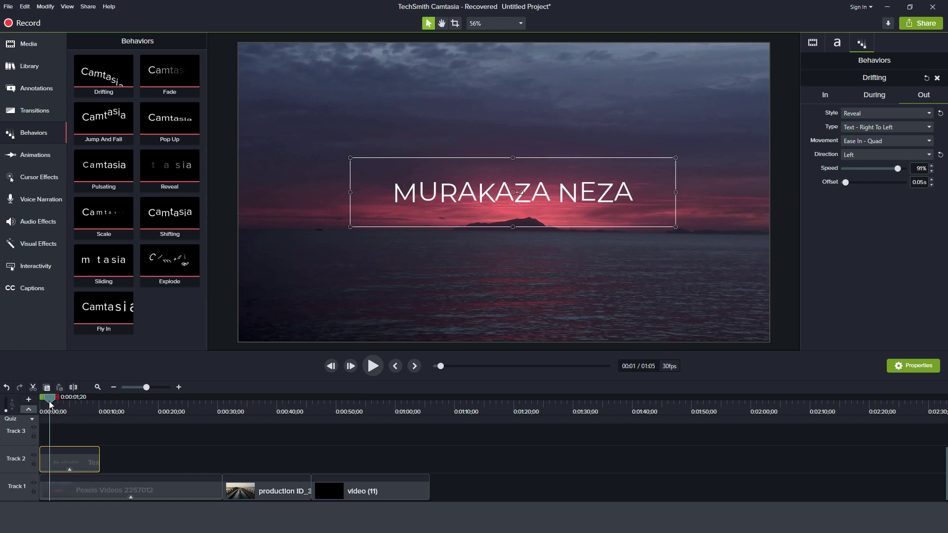
{"action": "mouse_move", "coordinate": [49, 401]}
{"action": "left_mouse_down"}
{"action": "mouse_move", "coordinate": [92, 402]}
{"action": "mouse_move", "coordinate": [56, 408]}
{"action": "left_mouse_up"}
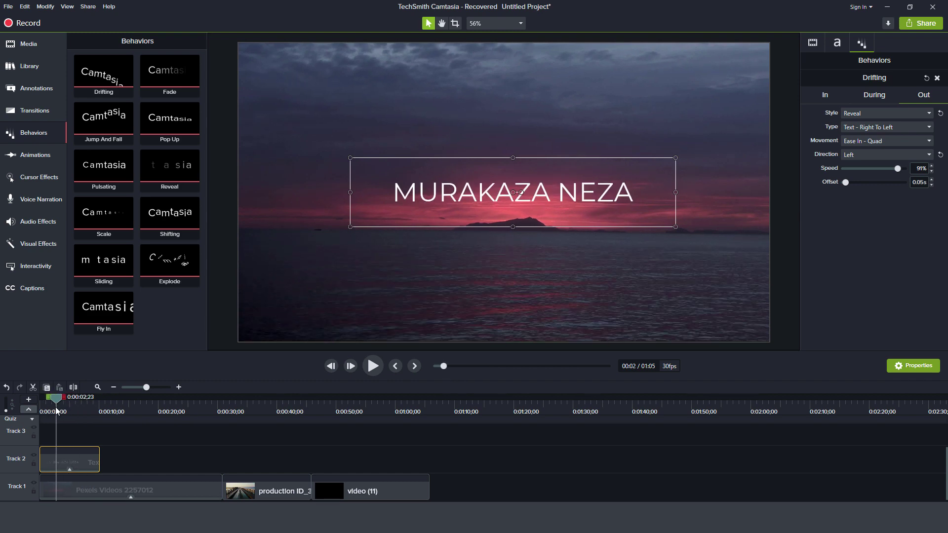